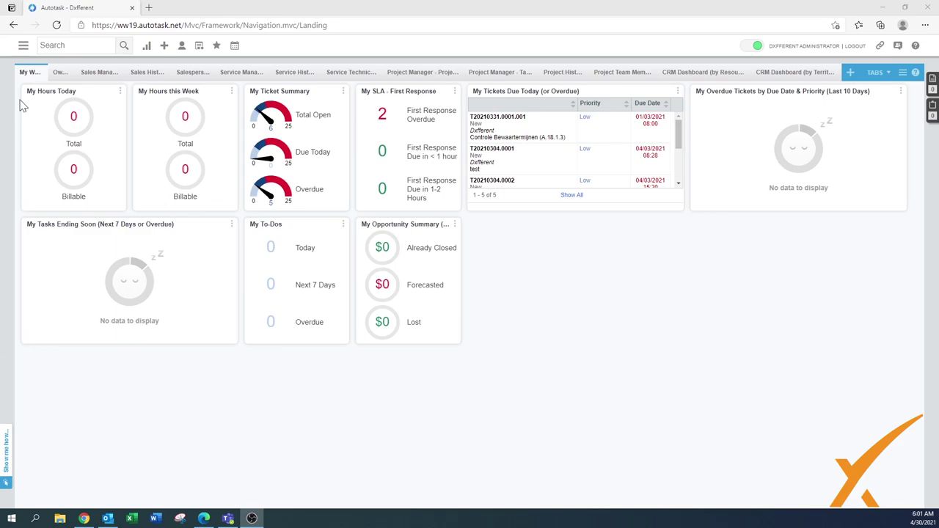
Open the Task Categories settings under Projects & Tasks in the admin features and settings
left_click(23, 46)
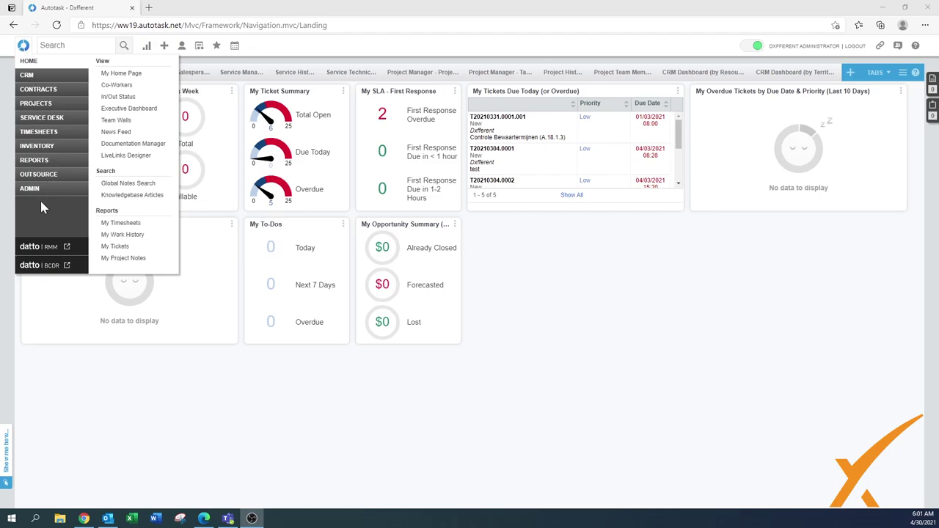
mouse_move(39, 200)
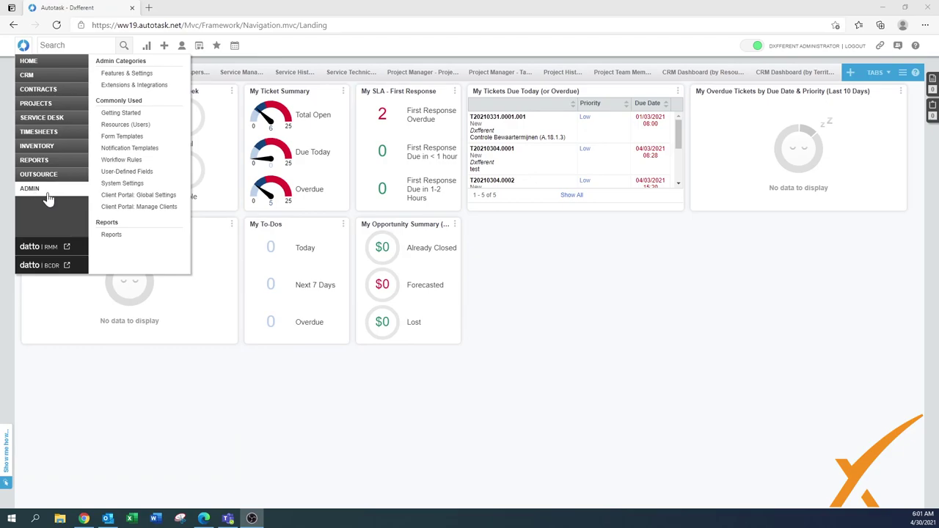
left_click(32, 197)
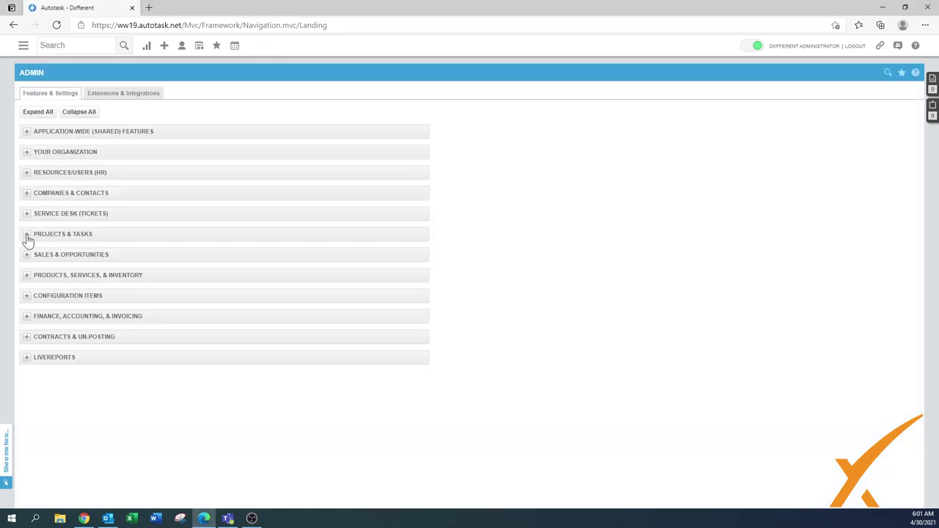
left_click(26, 235)
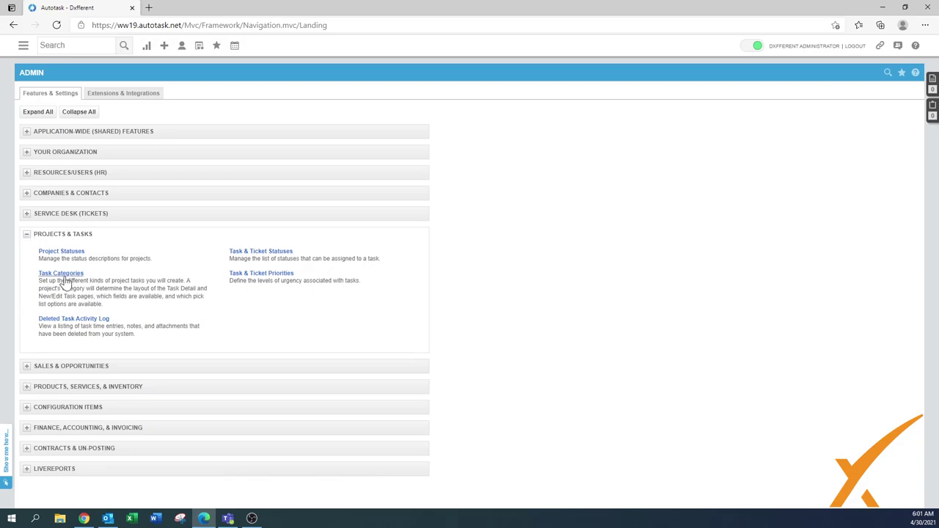
left_click(27, 214)
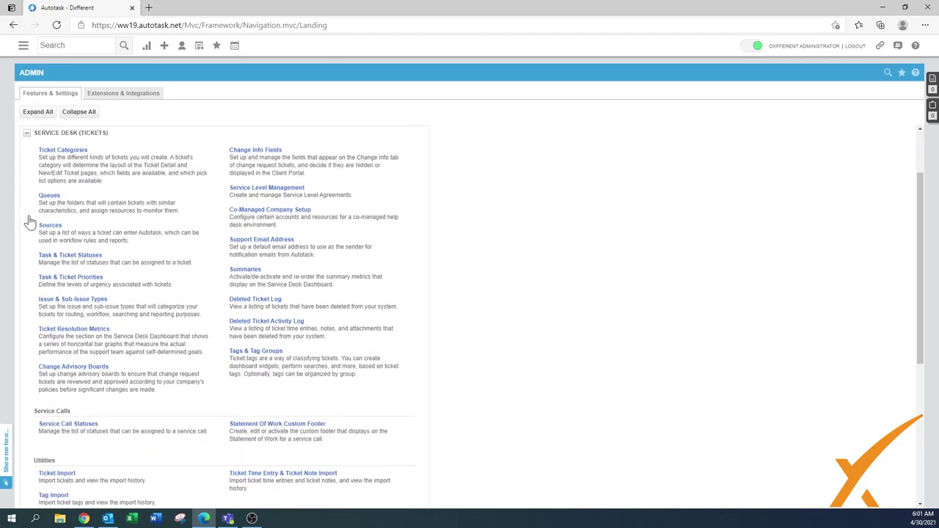
left_click(27, 132)
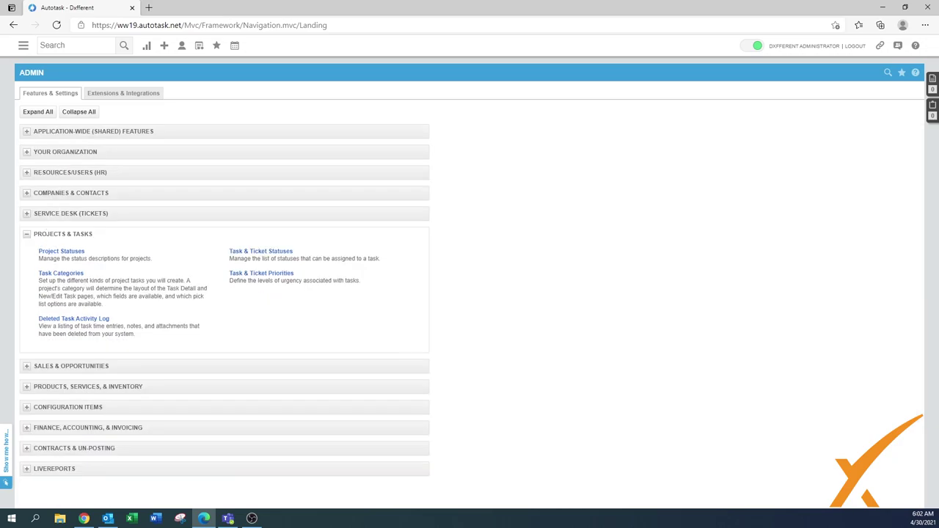
left_click(62, 274)
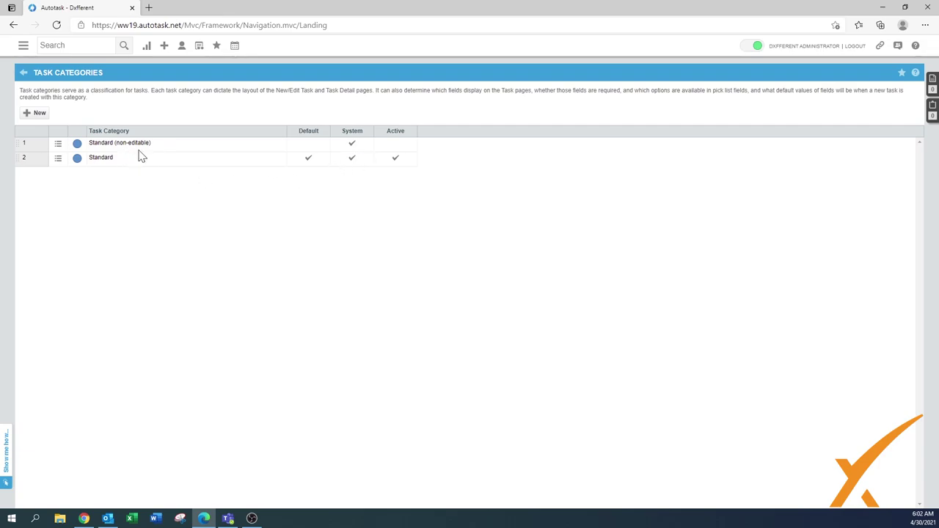
Create a copy of the active Standard task category
left_click(58, 144)
left_click(58, 159)
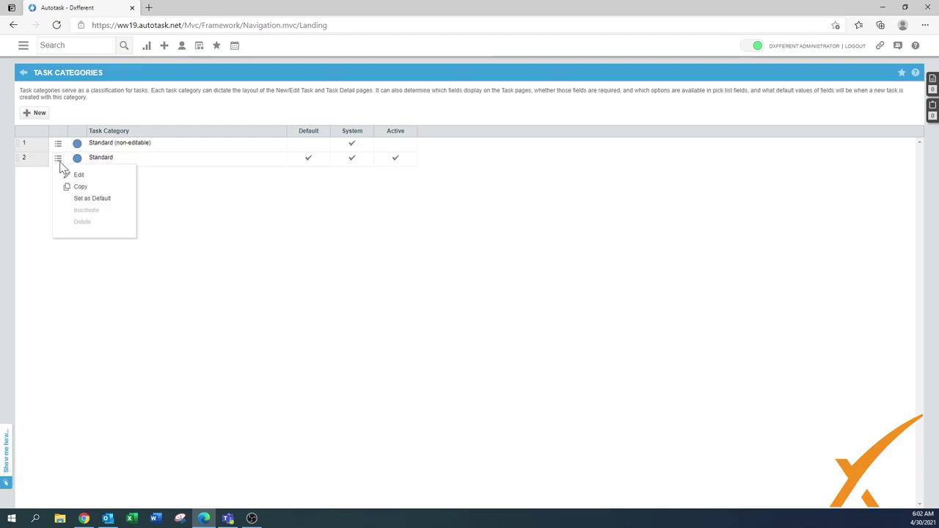
left_click(86, 192)
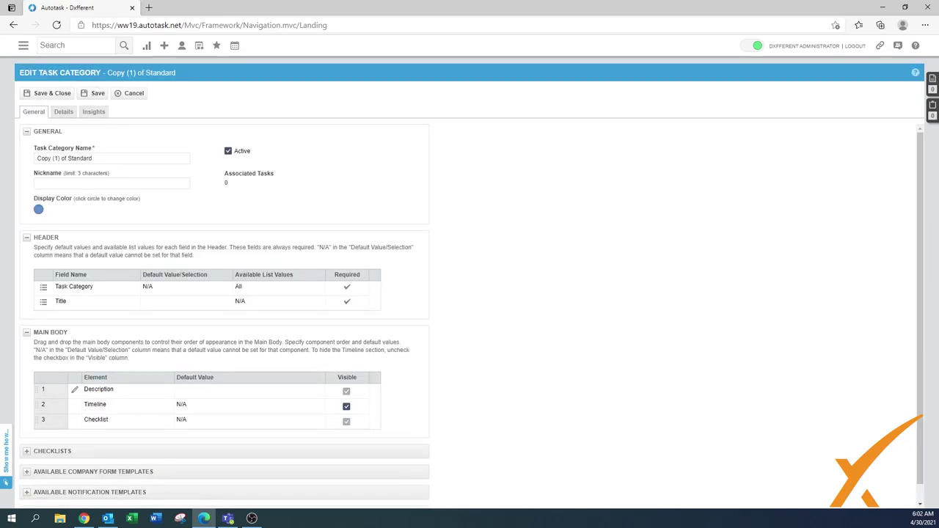
Name the copied task category "Your Company Name - Default" and give it an orange display color
left_click_drag(122, 160, 2, 162)
type("Your Com")
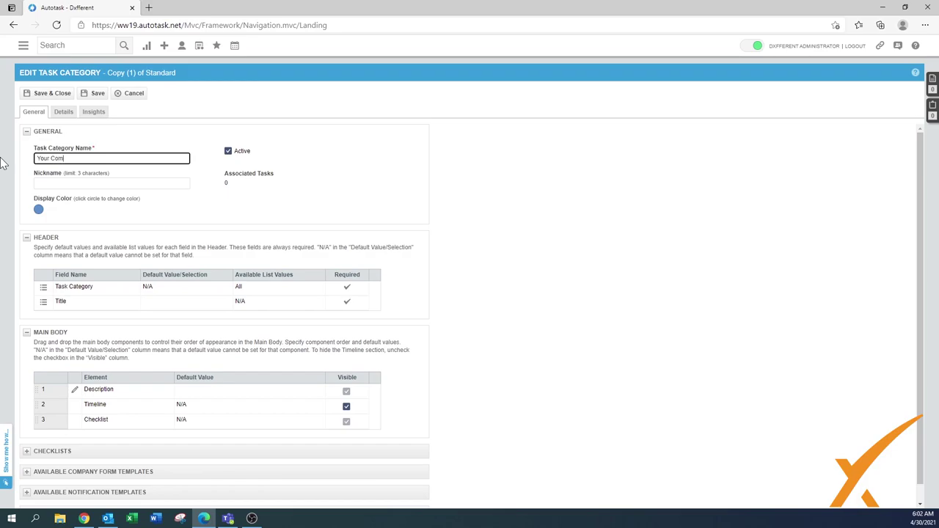
type("pany Name - De")
left_click(38, 210)
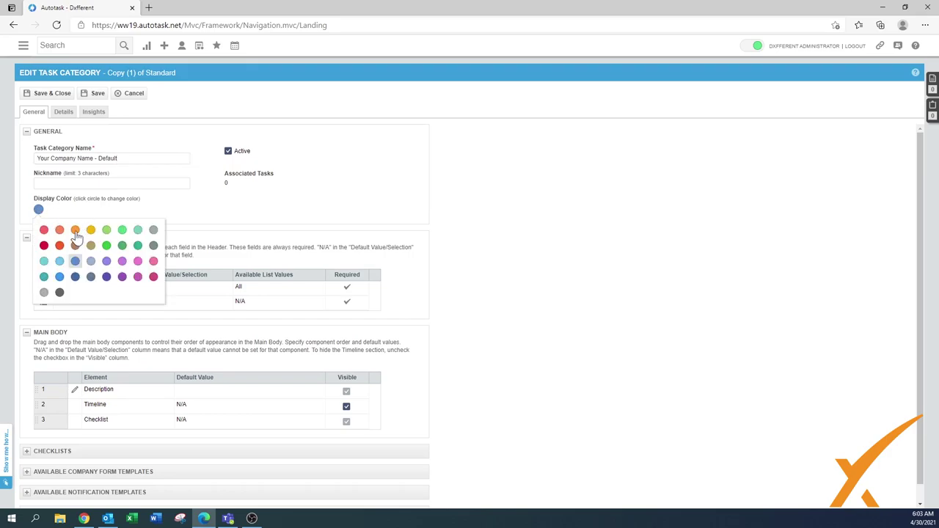
left_click(79, 232)
Examine the edit options of the Title and Task Category fields in the general header, cancelling each edit
scroll(417, 179, "down", 1)
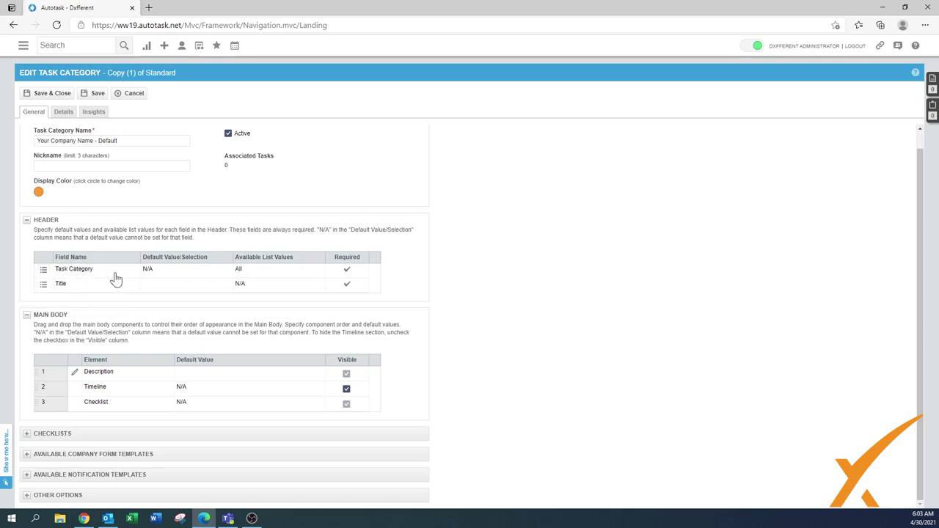
mouse_move(44, 288)
left_click(68, 310)
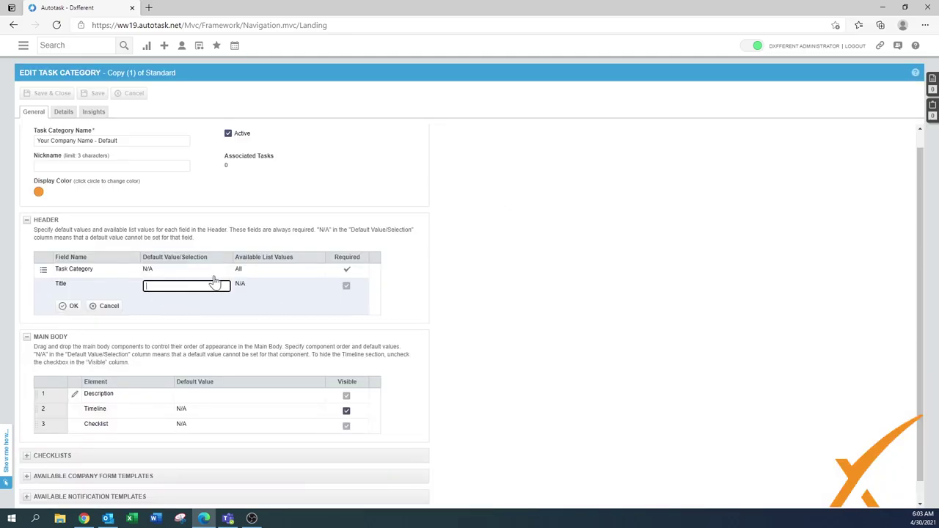
left_click(110, 308)
mouse_move(44, 276)
left_click(67, 286)
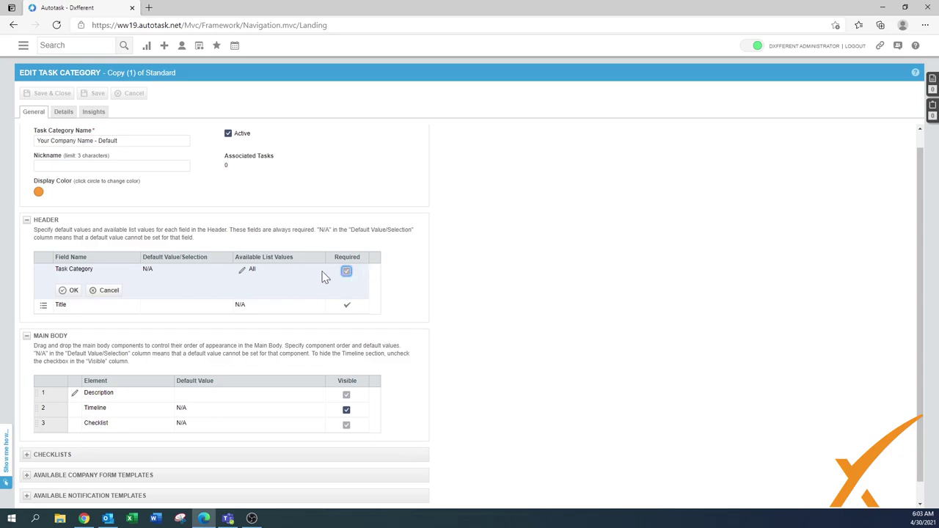
left_click(105, 293)
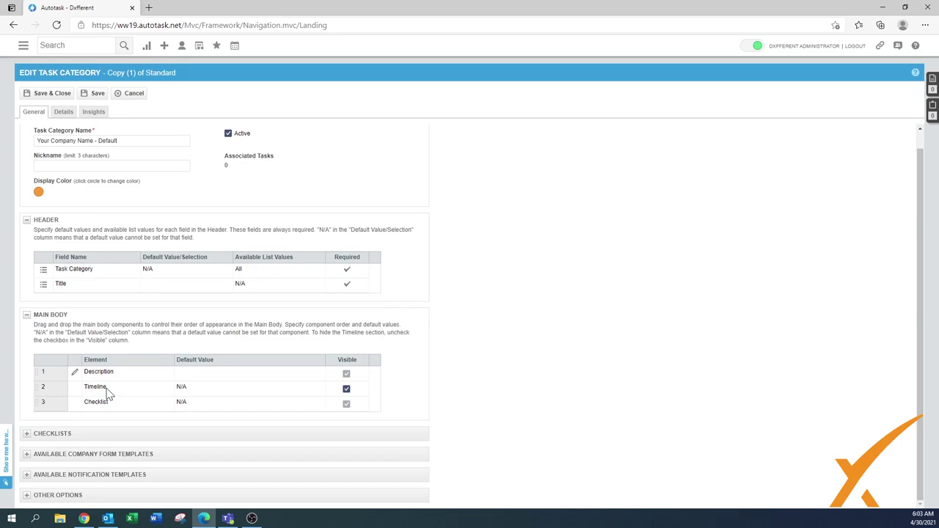
Hide the Timeline element in the main body and expand the category's checklist settings for review
left_click(346, 390)
left_click(25, 437)
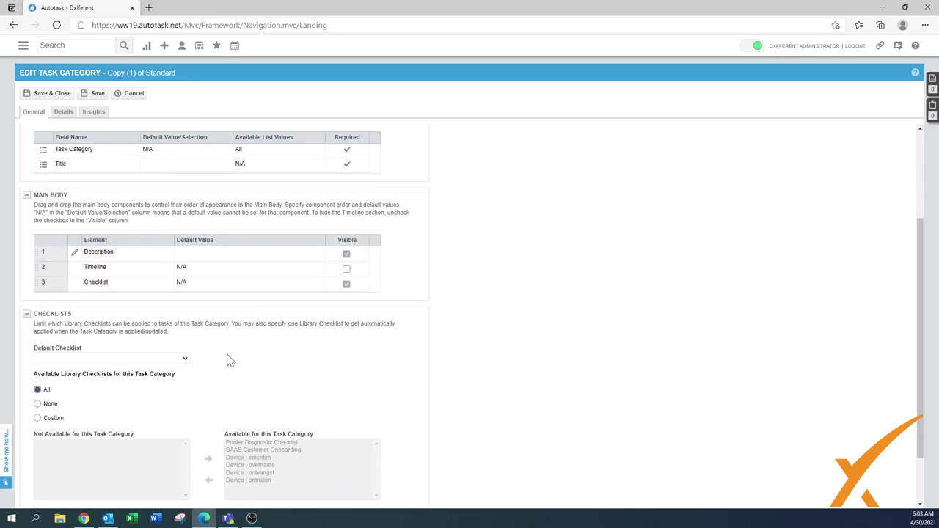
scroll(254, 369, "down", 1)
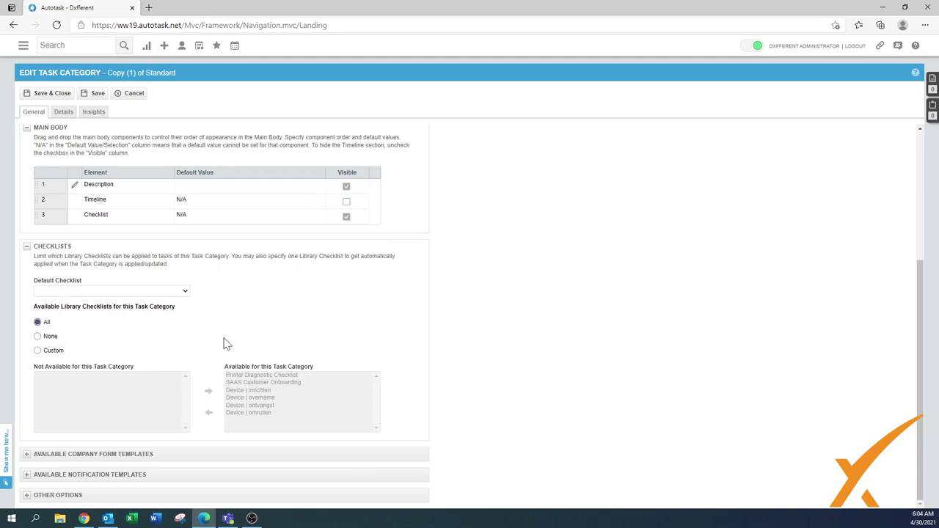
Set the task form templates for this category to None and review the available notification templates
left_click(27, 455)
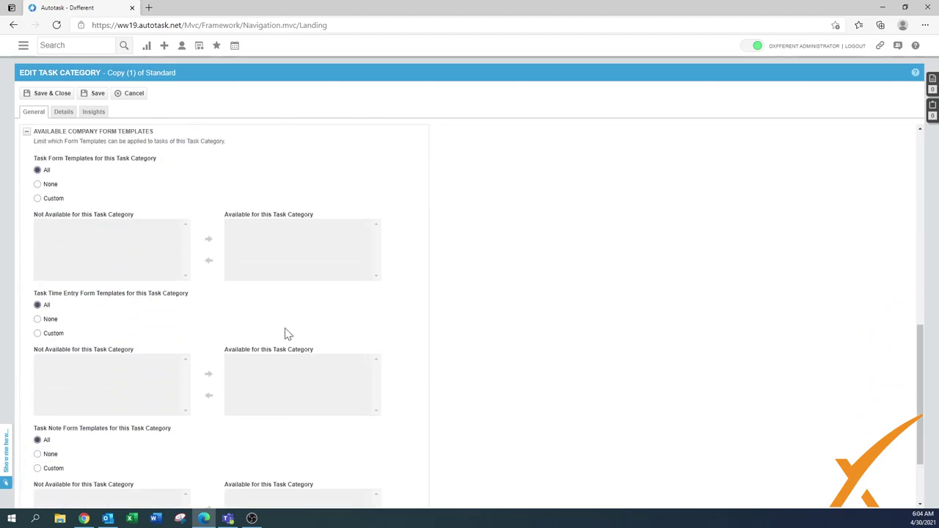
left_click(37, 185)
left_click(27, 132)
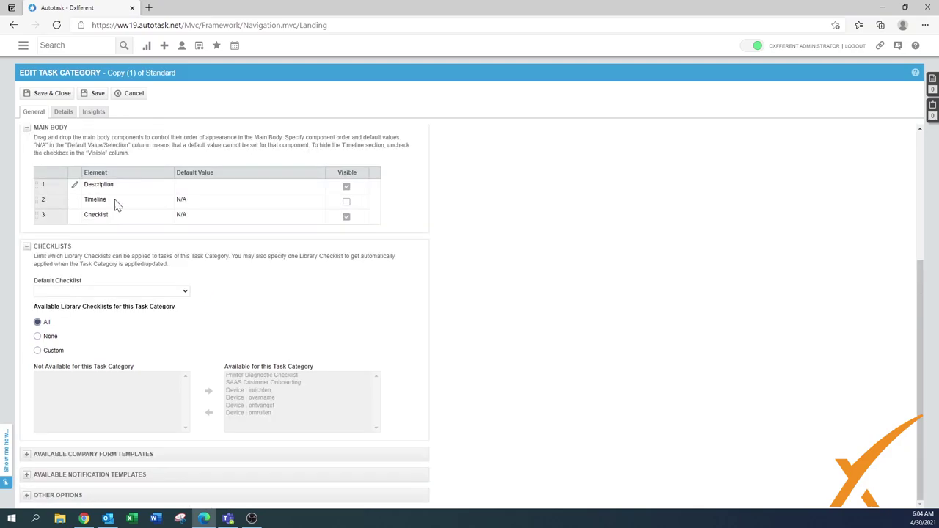
left_click(27, 246)
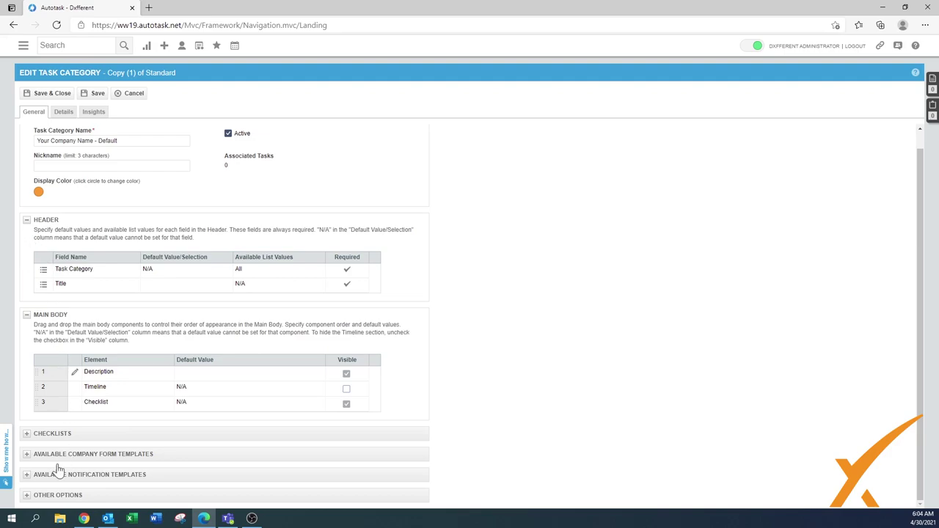
left_click(27, 477)
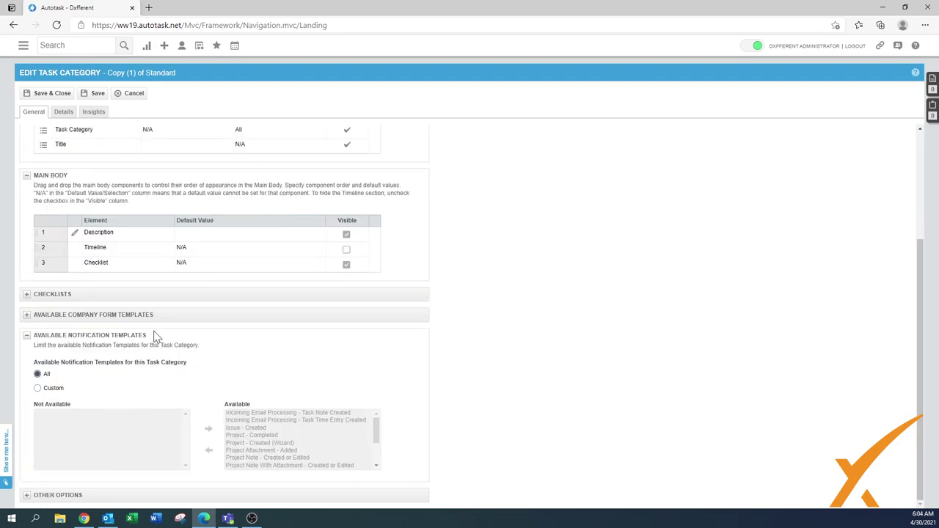
left_click(26, 336)
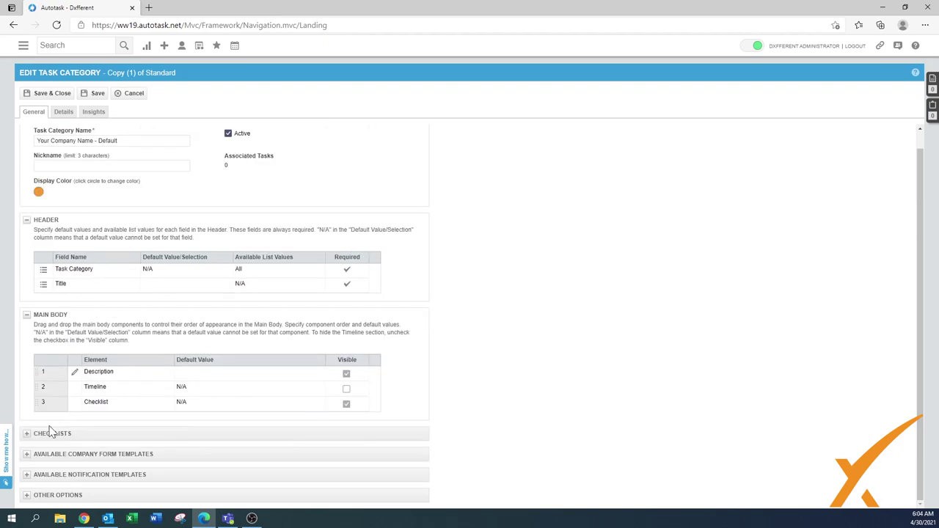
In the other options, set time entry rounding to Do not round and stop requiring completion reasons and task note titles
left_click(26, 496)
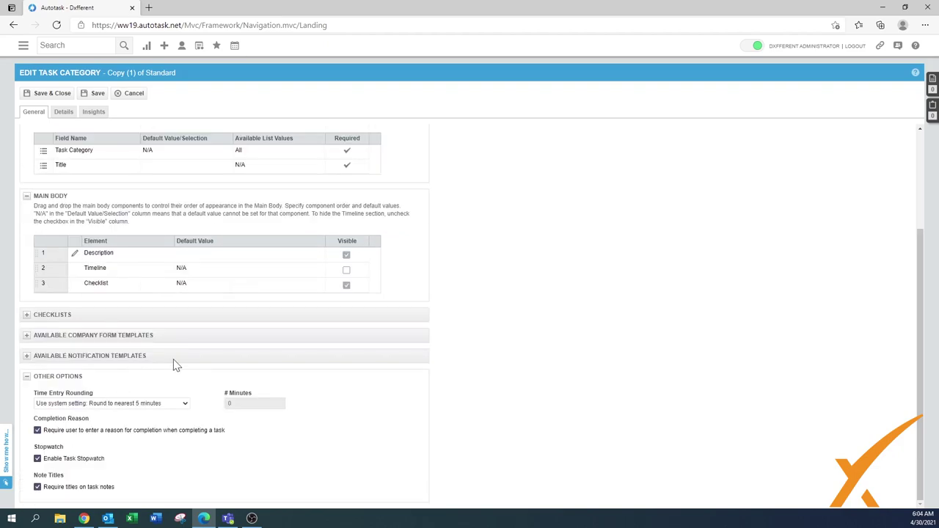
left_click(115, 405)
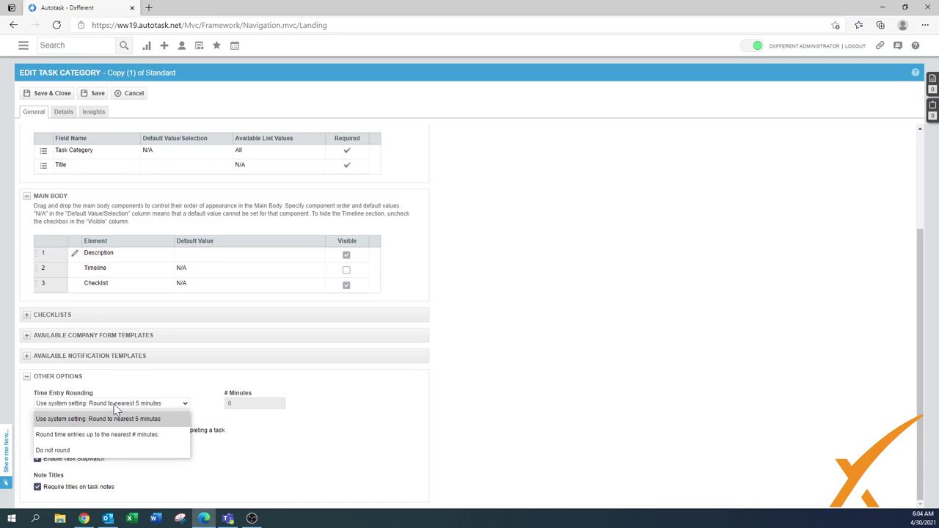
left_click(70, 451)
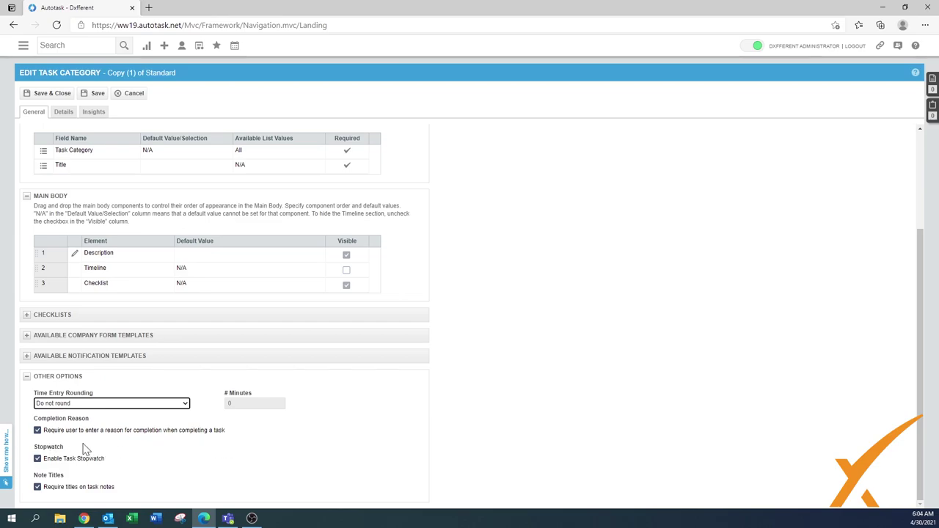
left_click(37, 430)
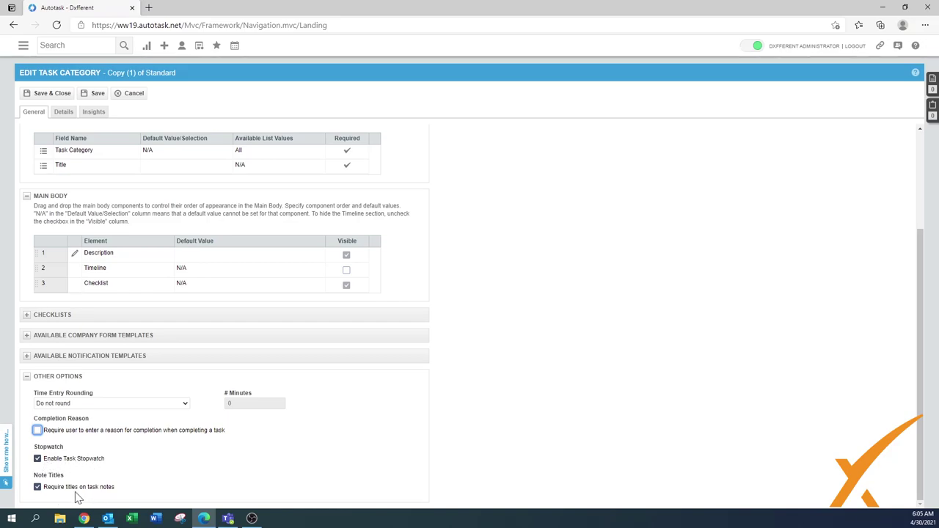
left_click(37, 487)
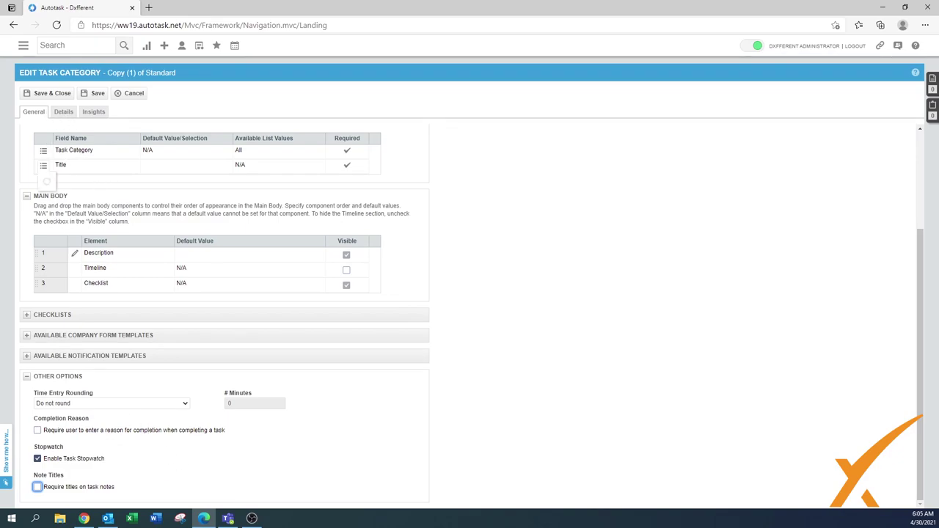
Examine the edit options of the Company, Project and Status fields in the category's details header, cancelling each edit
left_click(64, 116)
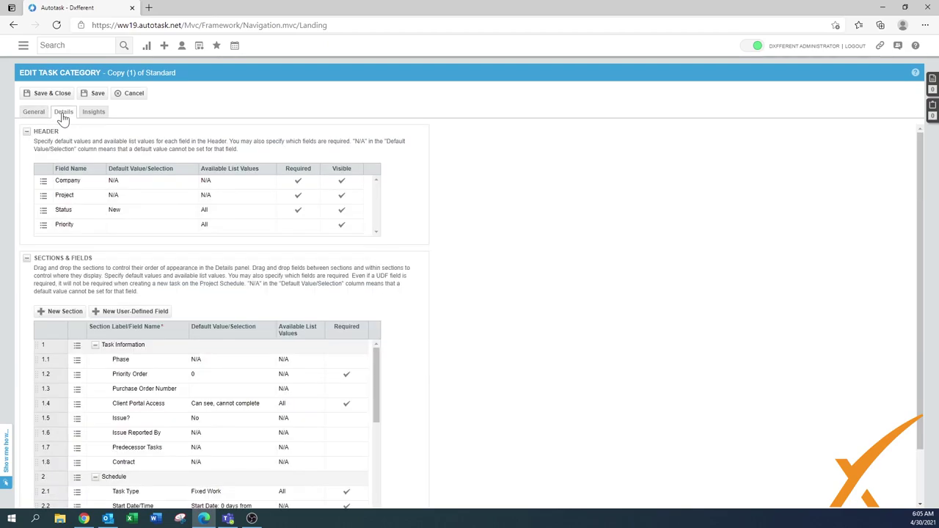
mouse_move(921, 251)
left_mouse_down()
mouse_move(932, 330)
mouse_move(921, 250)
left_mouse_up()
mouse_move(44, 182)
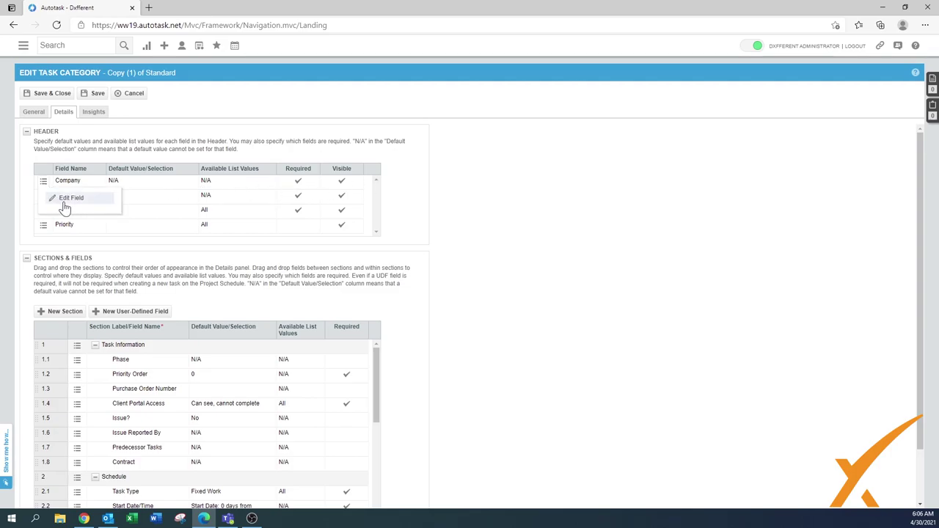
left_click(73, 200)
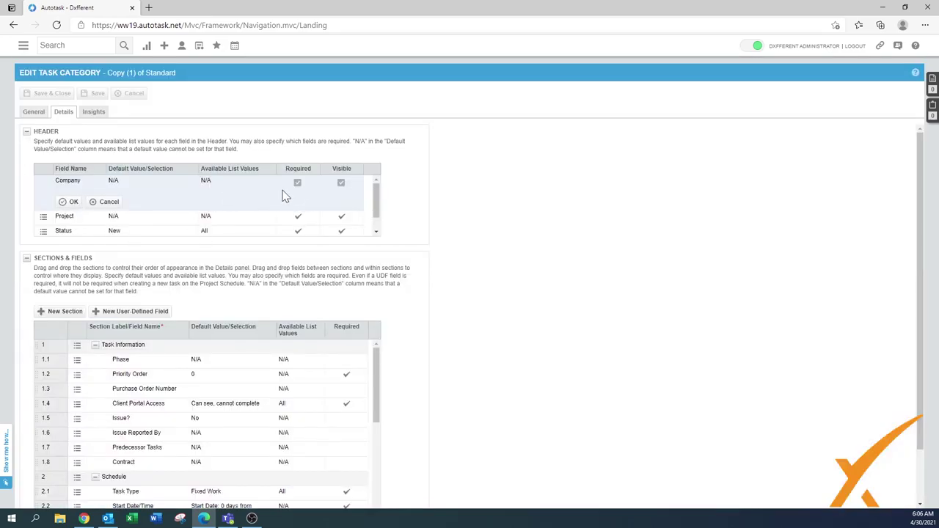
left_click(338, 184)
left_click(109, 203)
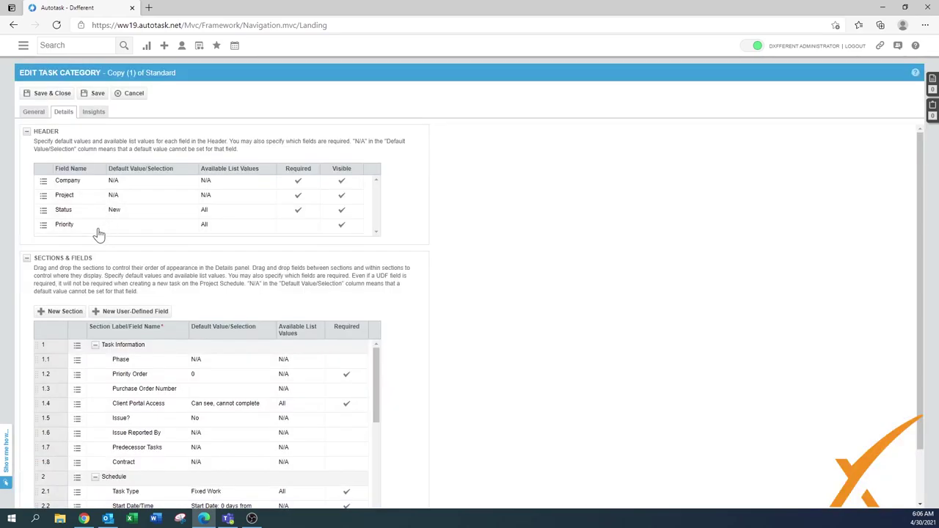
mouse_move(42, 202)
left_click(69, 212)
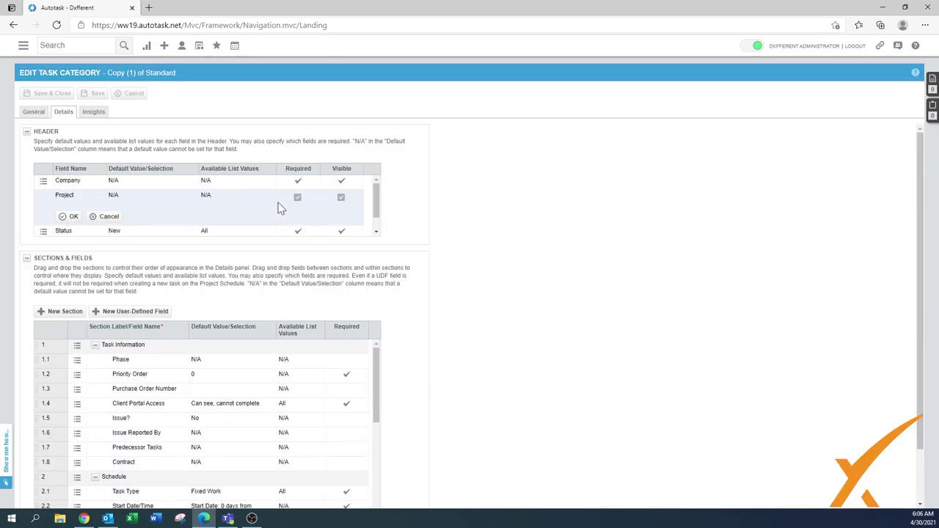
left_click(114, 216)
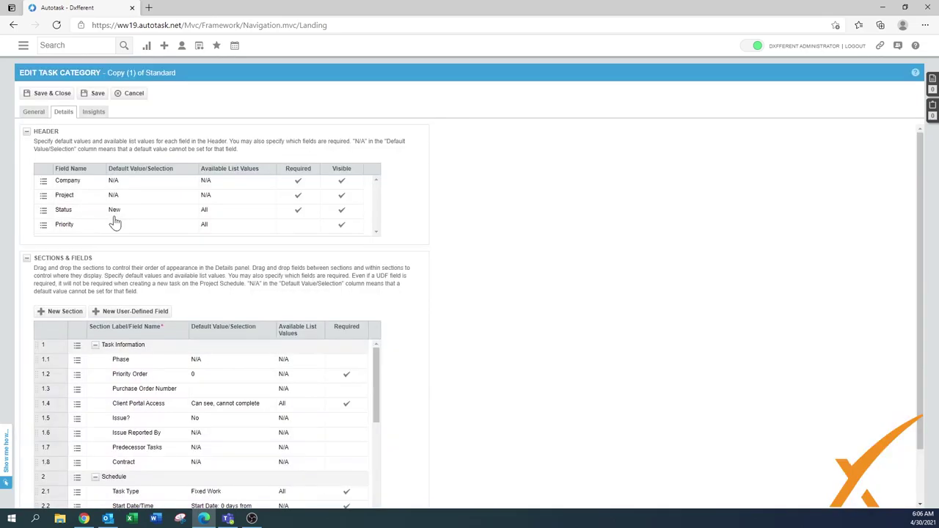
mouse_move(44, 212)
left_click(69, 227)
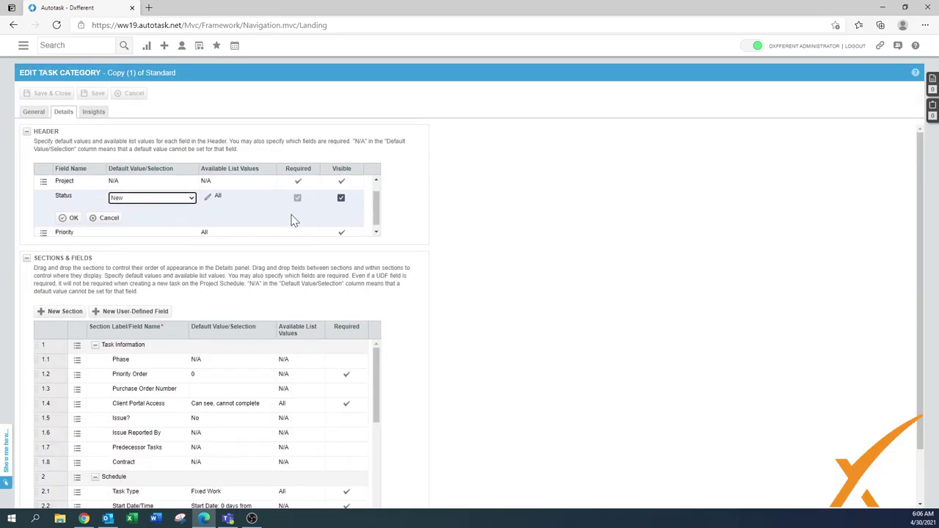
left_click(109, 224)
Turn off visibility for the Priority field in the category's details header
left_click(43, 224)
left_click(77, 244)
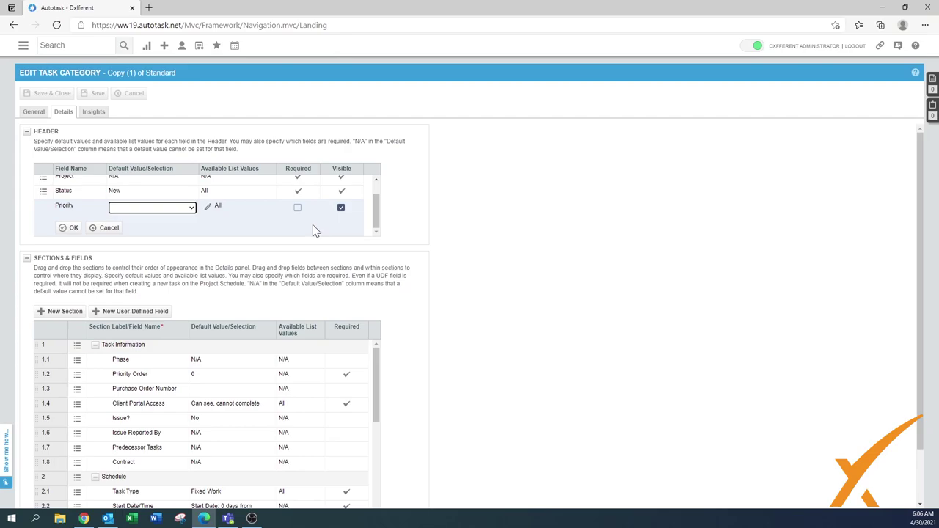
left_click(341, 208)
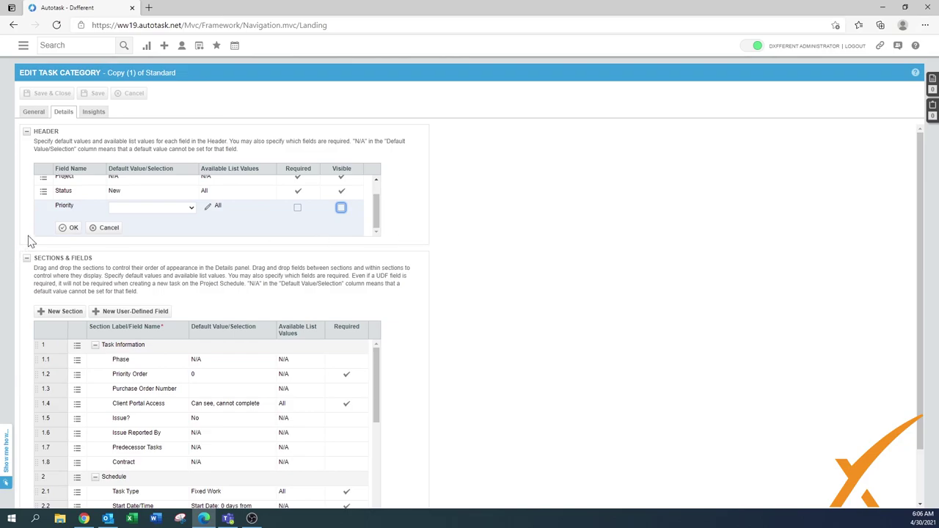
left_click(67, 230)
Move the Client Portal Access and Purchase Order Number fields from Task Information to Hidden Fields
scroll(249, 246, "down", 2)
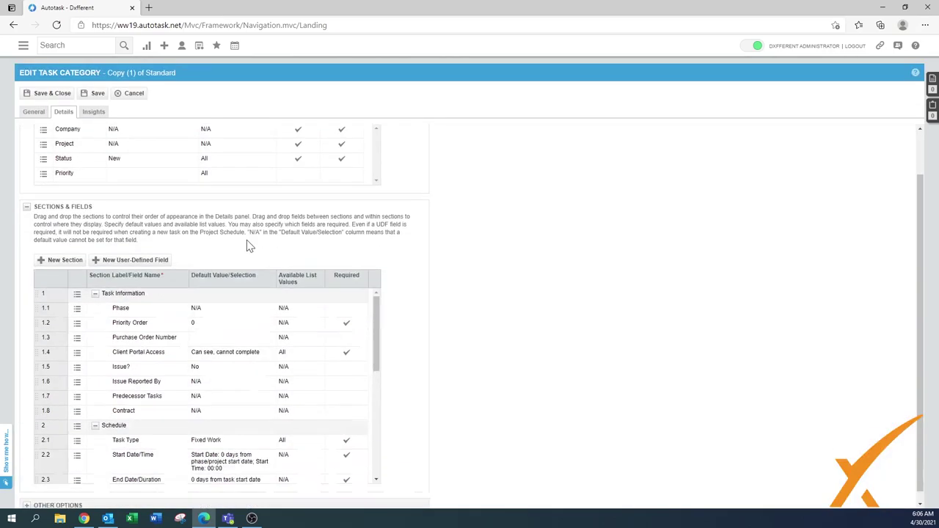
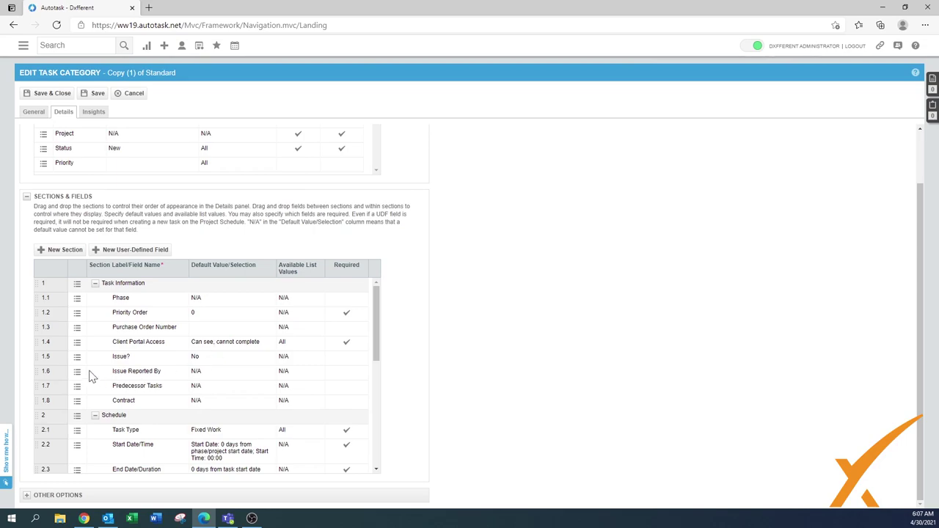
left_click_drag(53, 342, 61, 367)
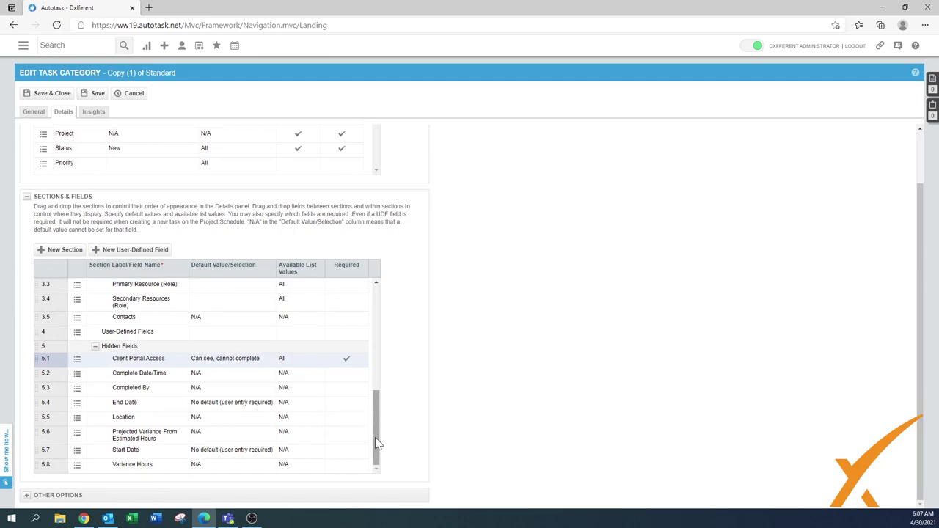
left_click_drag(377, 438, 377, 327)
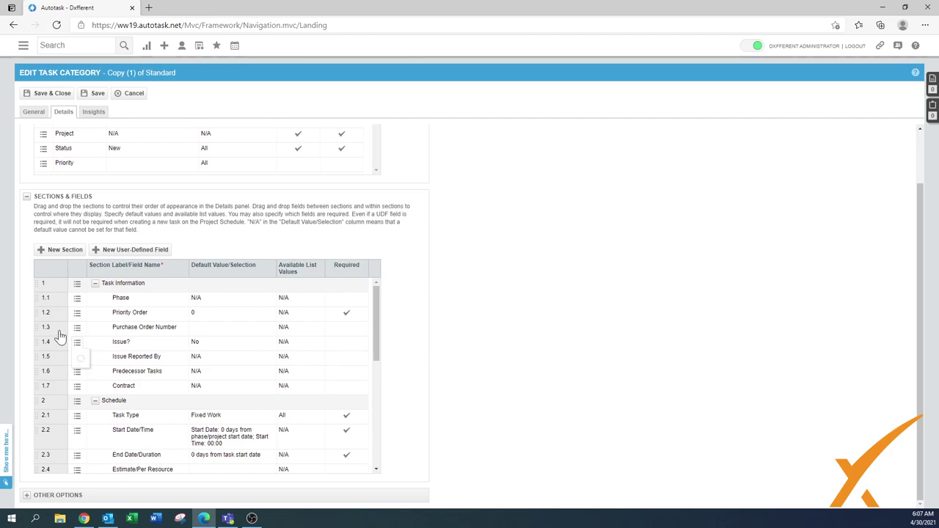
left_click_drag(59, 328, 63, 357)
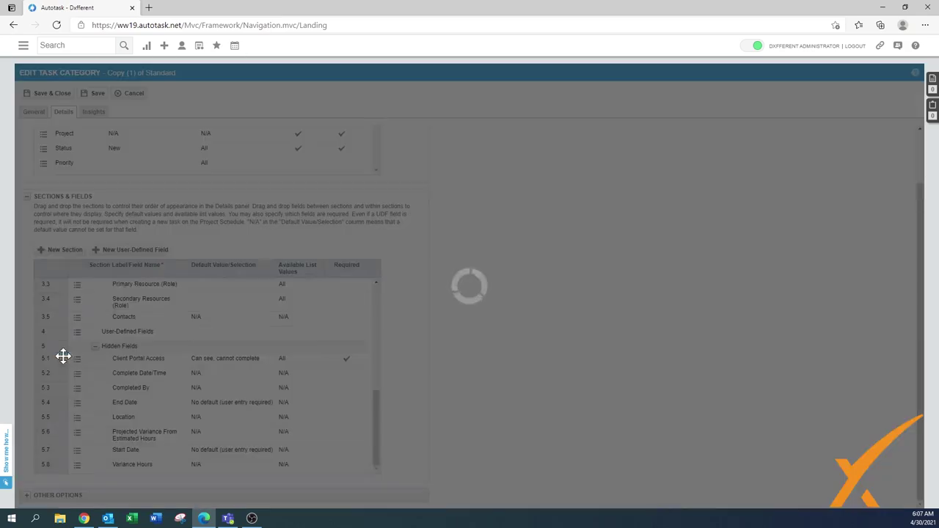
left_click_drag(375, 399, 379, 296)
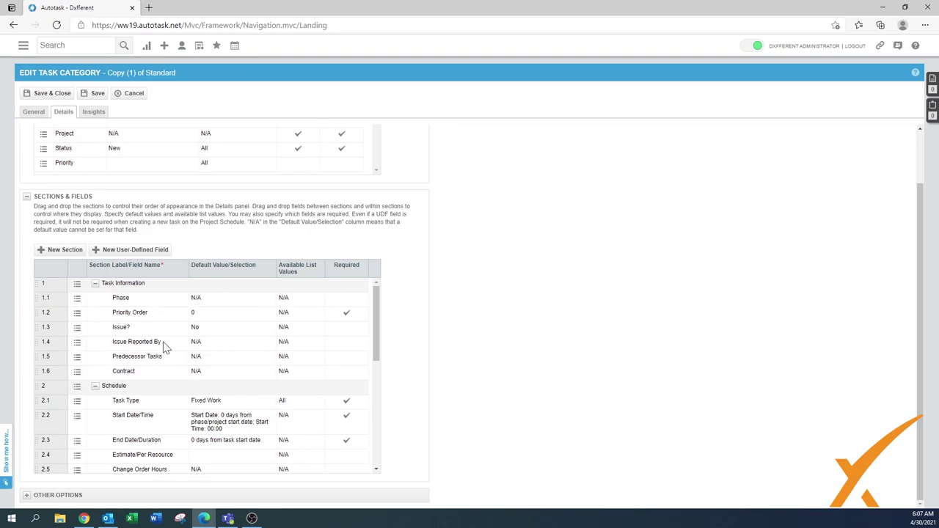
Move the Issue? and Issue Reported By fields from Task Information to Hidden Fields
left_click_drag(56, 329, 66, 371)
left_click_drag(377, 431, 390, 314)
left_click_drag(59, 332, 57, 444)
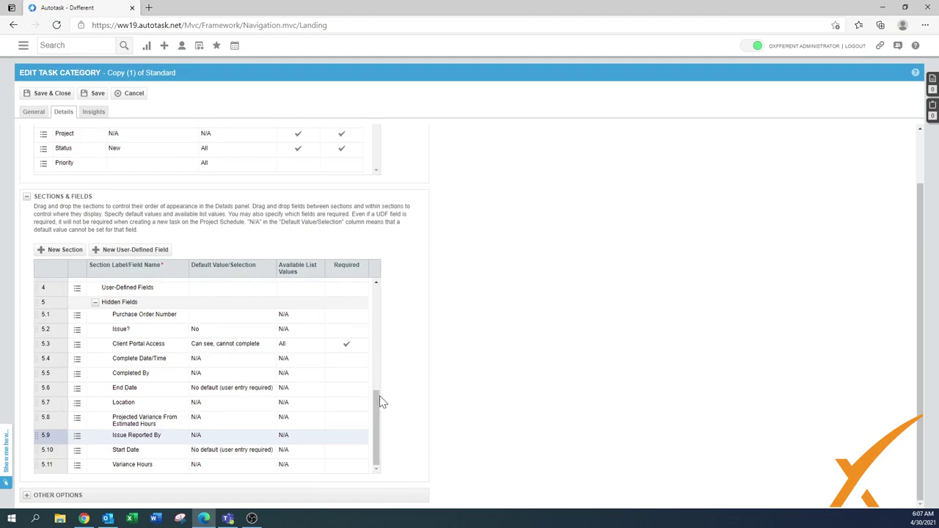
left_click_drag(381, 402, 381, 300)
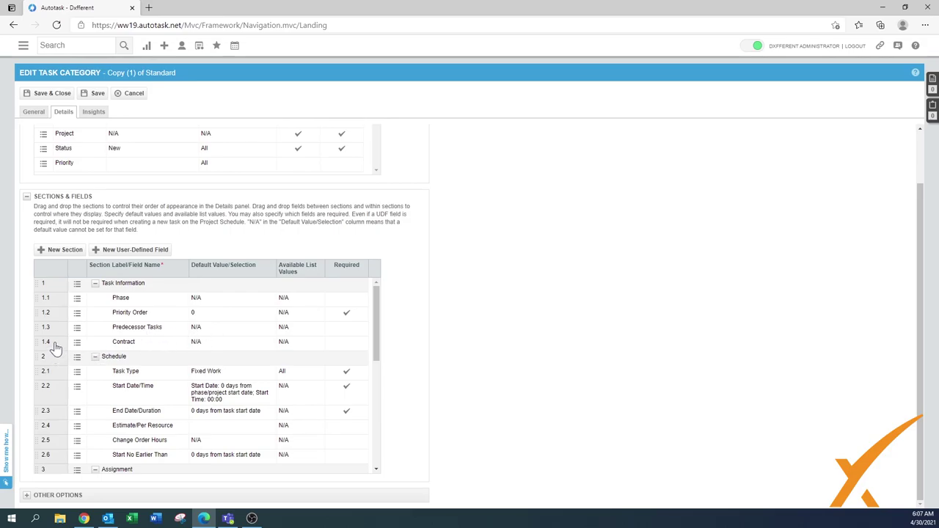
Move Contract from Task Information and Change Order Hours from Schedule to Hidden Fields
scroll(55, 458, "down", 2)
scroll(49, 484, "down", 4)
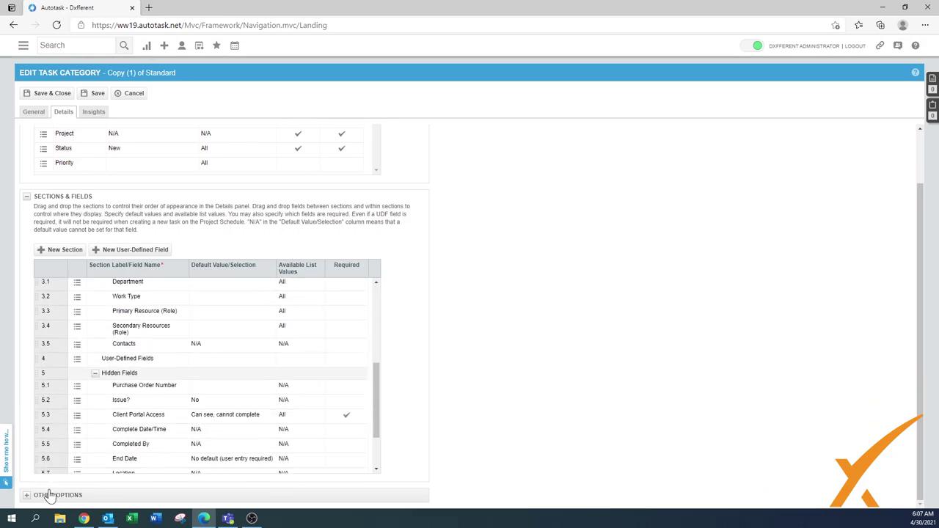
left_click_drag(57, 455, 56, 453)
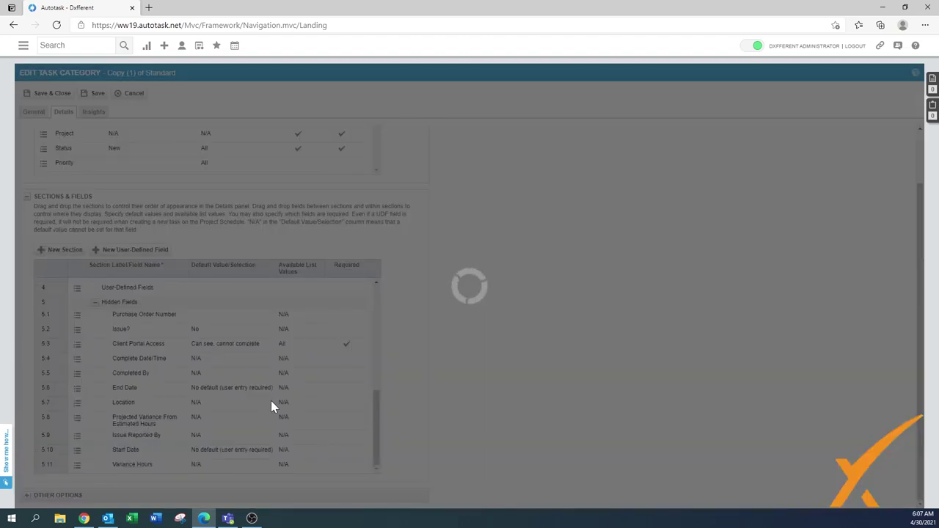
left_click_drag(377, 415, 382, 296)
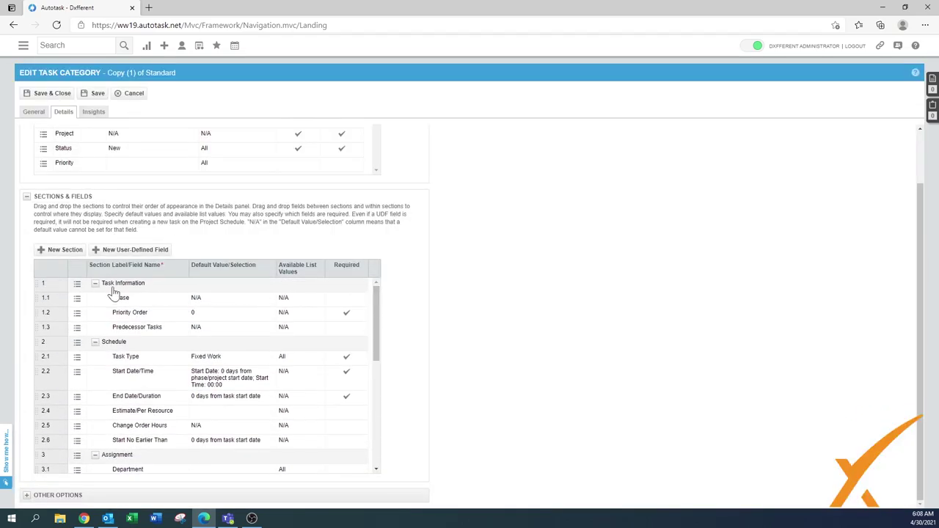
left_click_drag(377, 348, 377, 359)
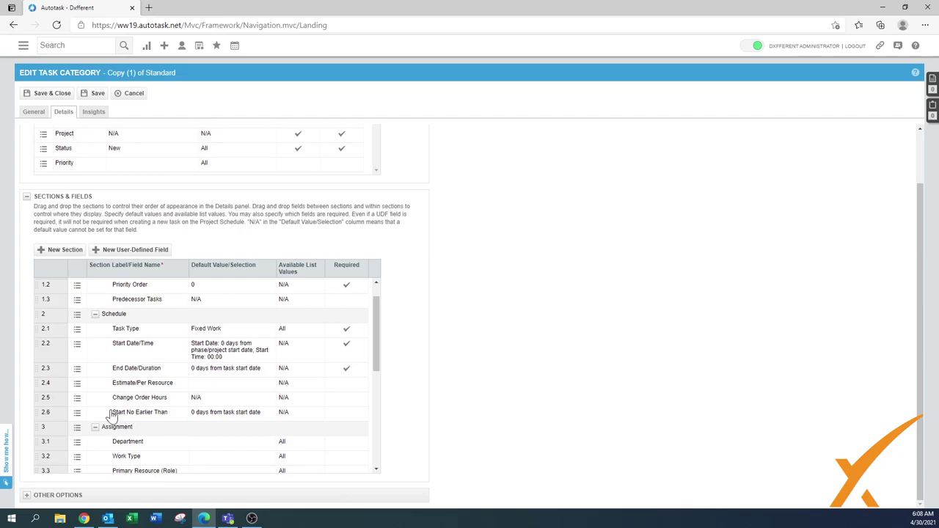
left_click_drag(57, 397, 59, 449)
left_click_drag(376, 422, 383, 316)
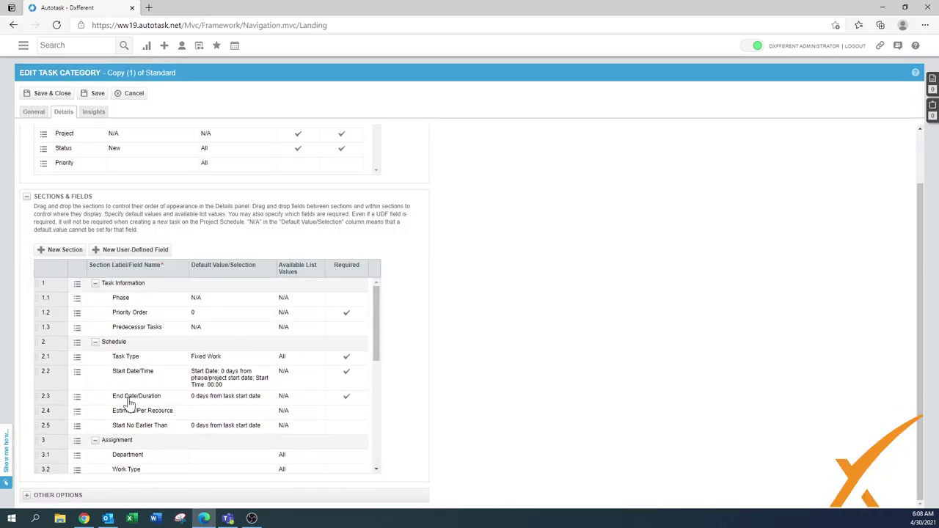
Move the End Date field from Hidden Fields into the Schedule section, directly below End Date/Duration
left_click_drag(382, 367, 374, 445)
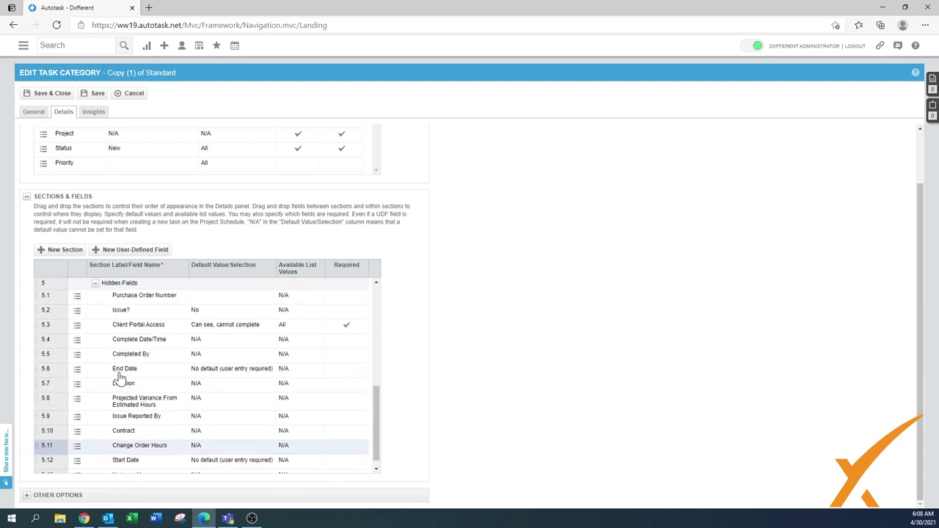
left_click_drag(78, 376, 67, 400)
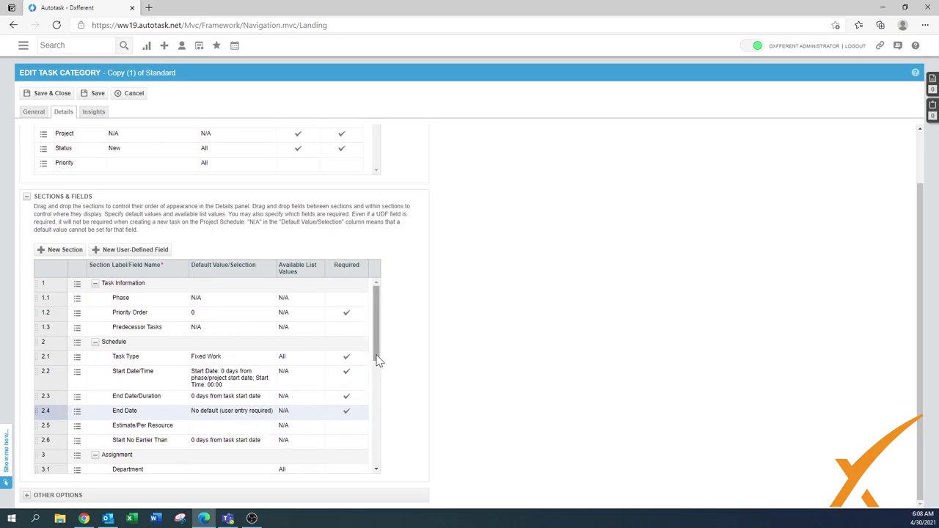
Move the Department and Contacts fields from the Assignment section to Hidden Fields
scroll(377, 367, "down", 1)
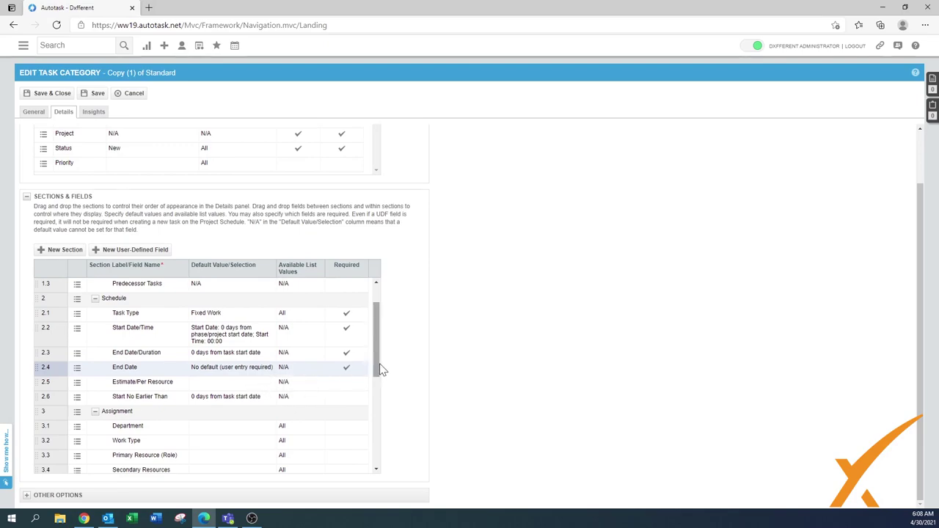
scroll(381, 370, "down", 2)
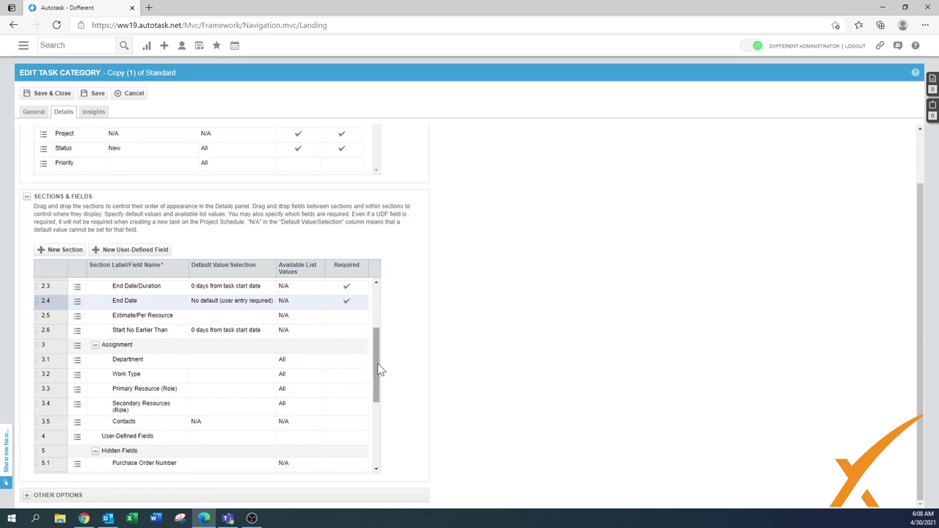
scroll(381, 369, "down", 2)
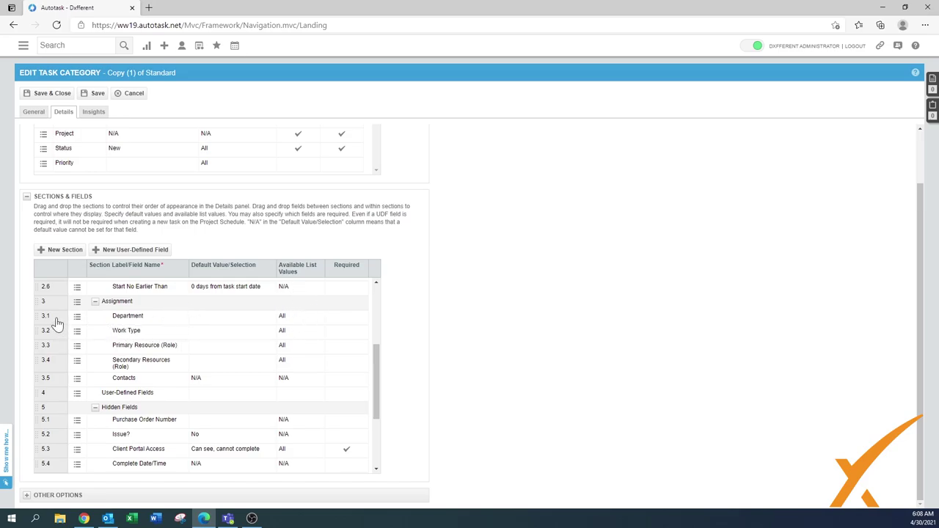
scroll(55, 469, "down", 3)
left_click_drag(57, 479, 55, 444)
left_click_drag(377, 425, 296, 360)
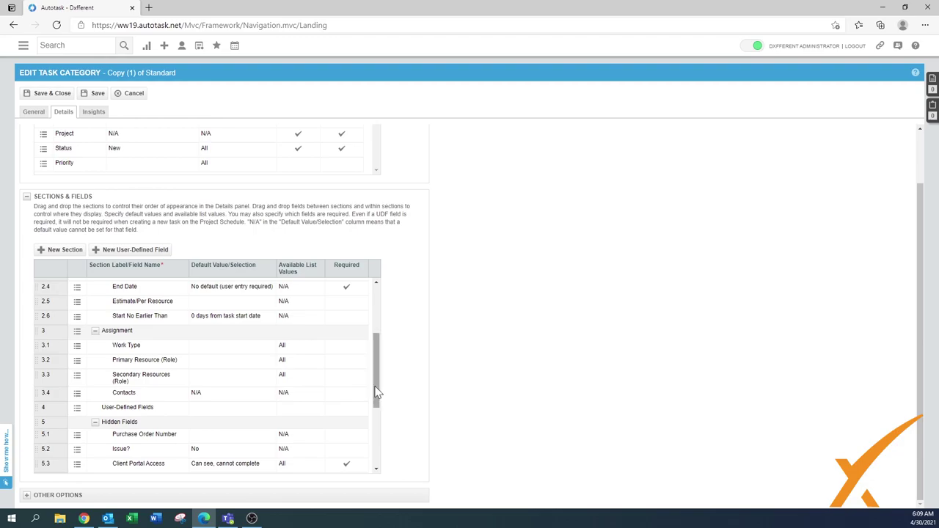
scroll(377, 396, "down", 1)
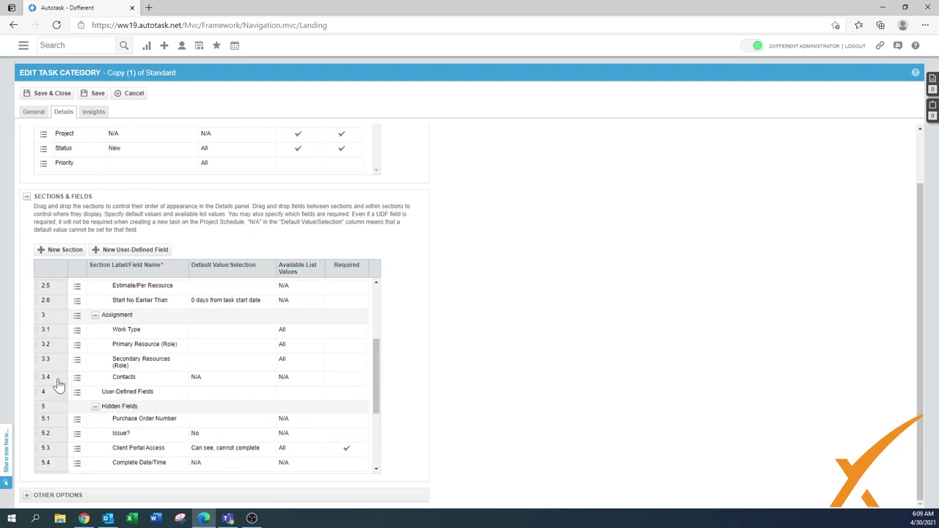
scroll(68, 463, "down", 5)
left_click_drag(62, 484, 61, 467)
left_click_drag(378, 443, 377, 376)
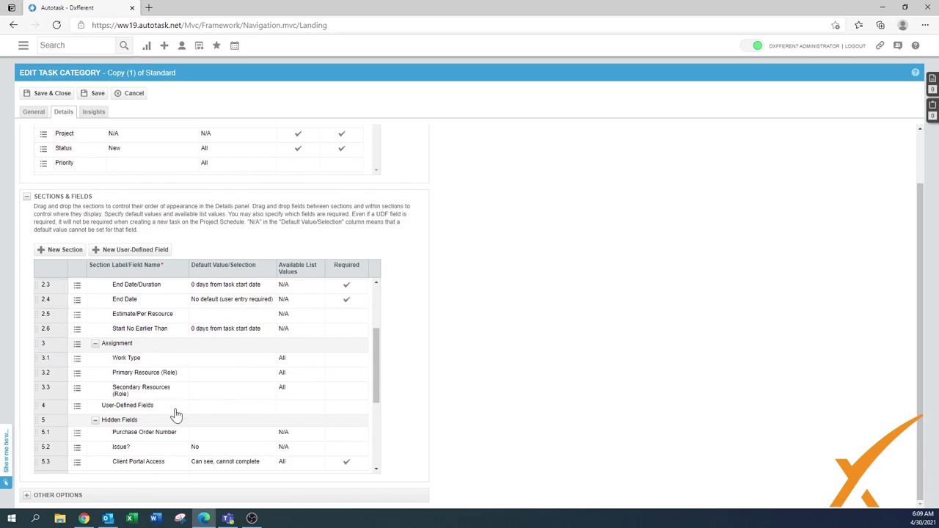
Try to move the User-Defined Fields section into Hidden Fields
left_click_drag(380, 397, 379, 415)
left_click_drag(60, 356, 66, 445)
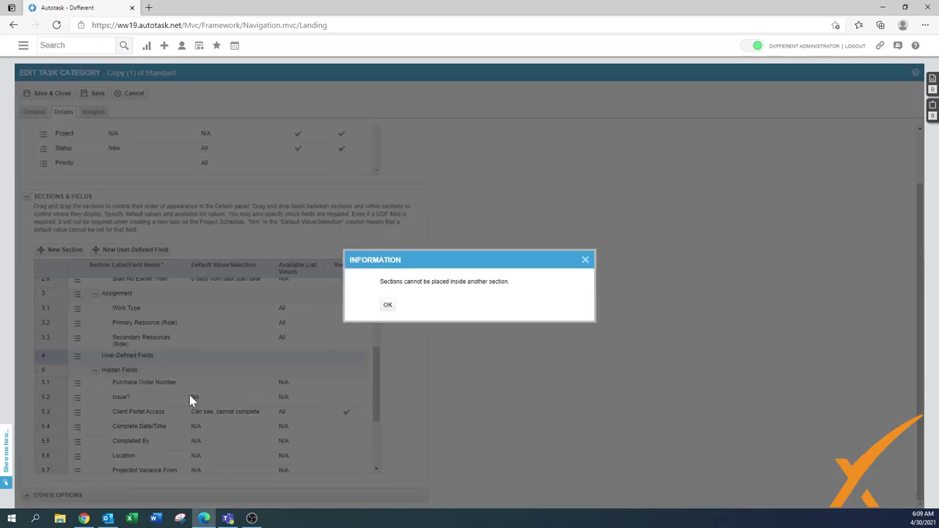
left_click(388, 306)
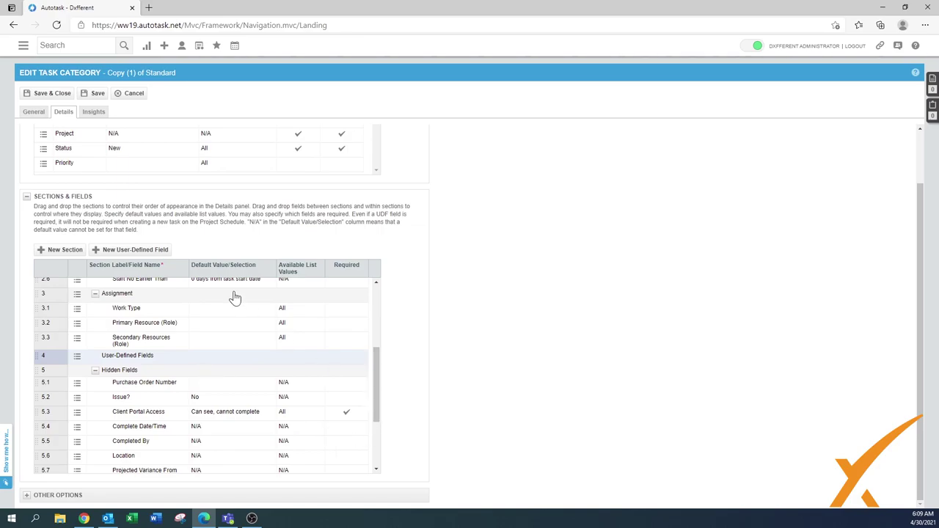
Hide the Company insight in the category's insights settings
left_click(97, 114)
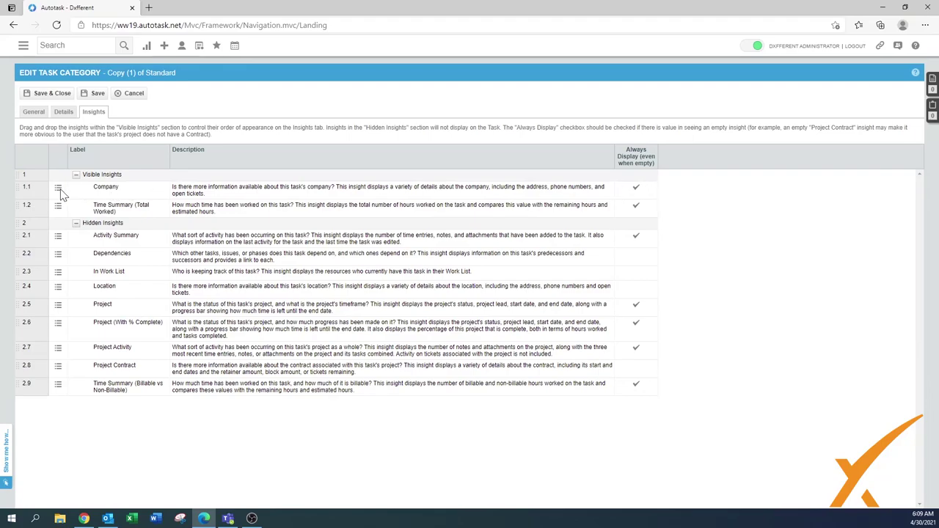
mouse_move(62, 194)
left_click(85, 216)
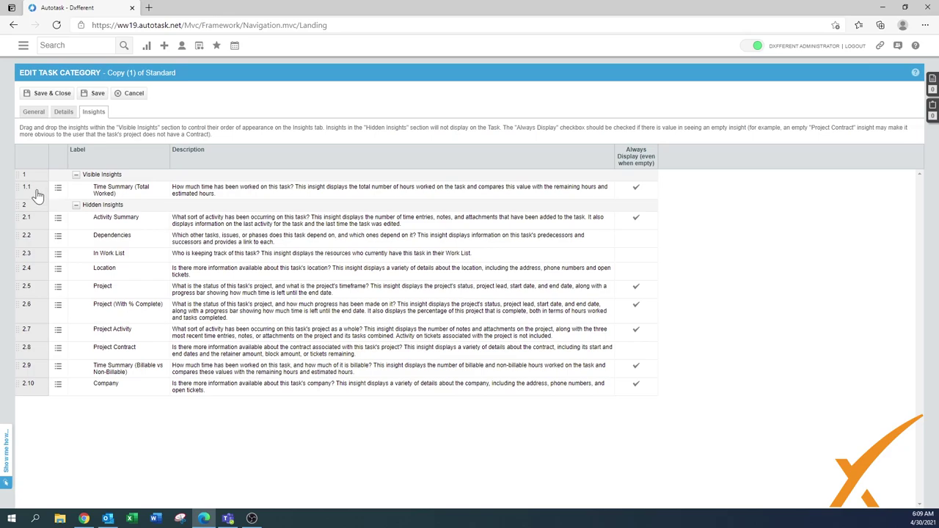
Move Project (With % Complete) into Visible Insights below Time Summary (Total Worked) and try to save and close the category
mouse_move(59, 192)
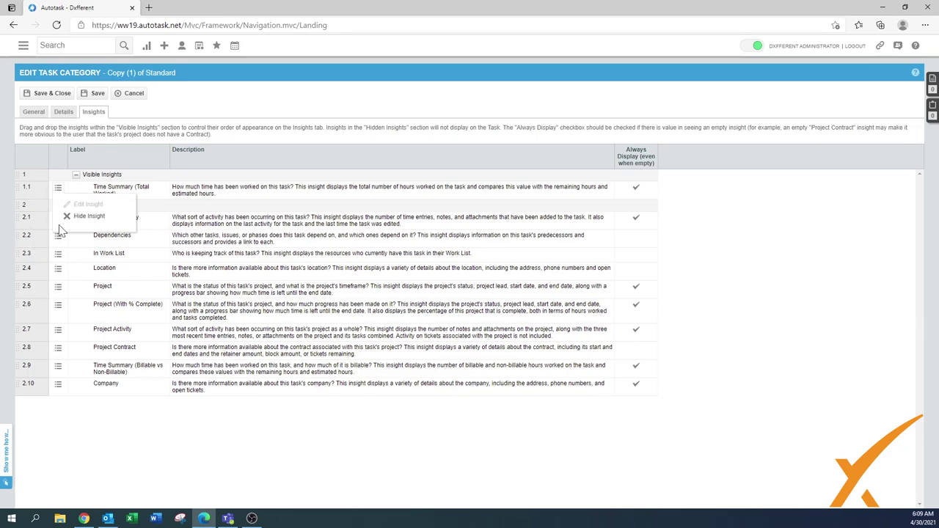
left_click(85, 218)
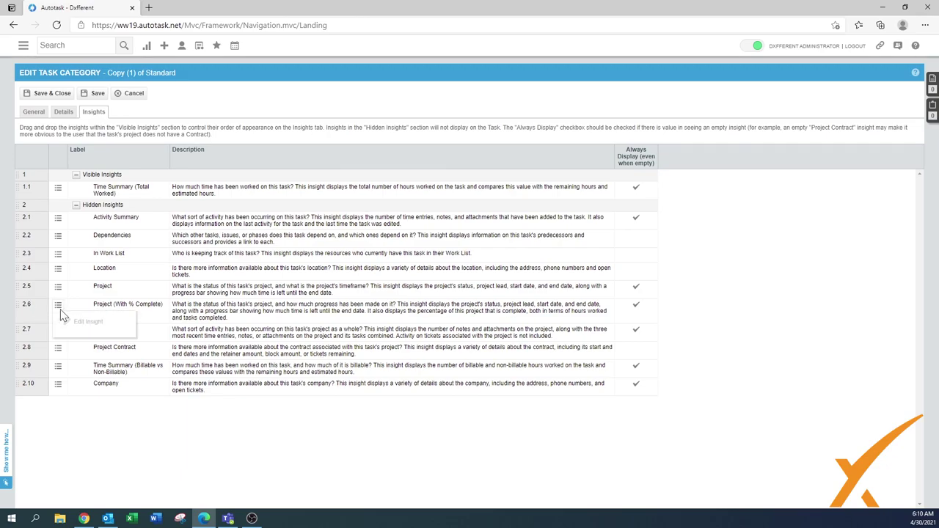
left_click_drag(42, 317, 45, 210)
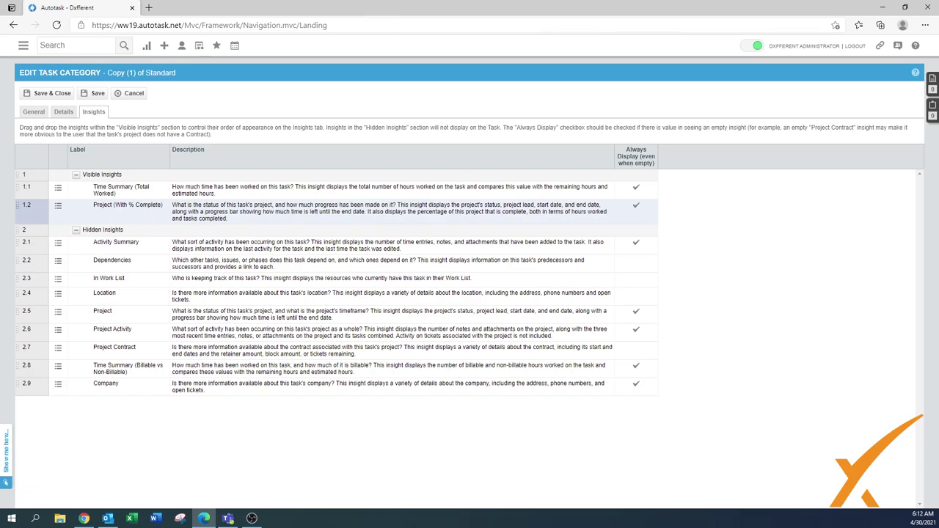
left_click(55, 94)
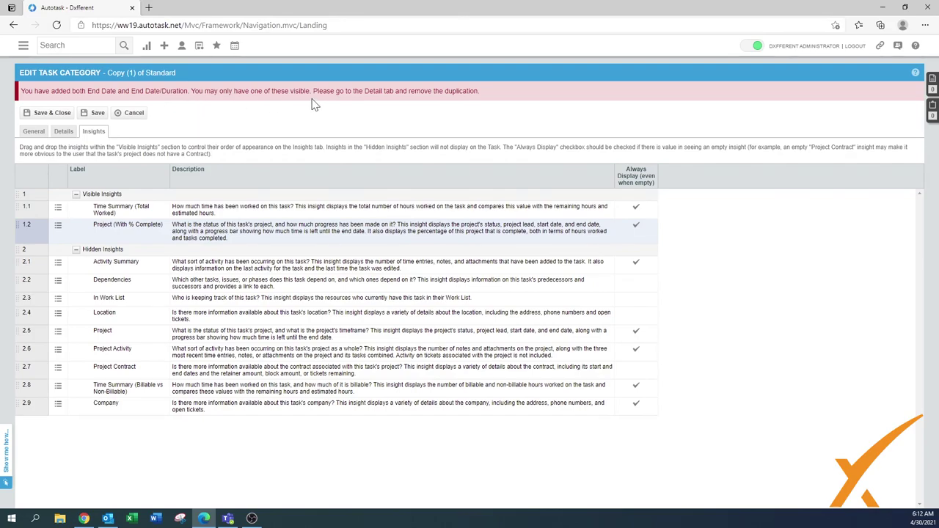
Return to the category's details and move the End Date field from Schedule back to Hidden Fields
left_click(64, 135)
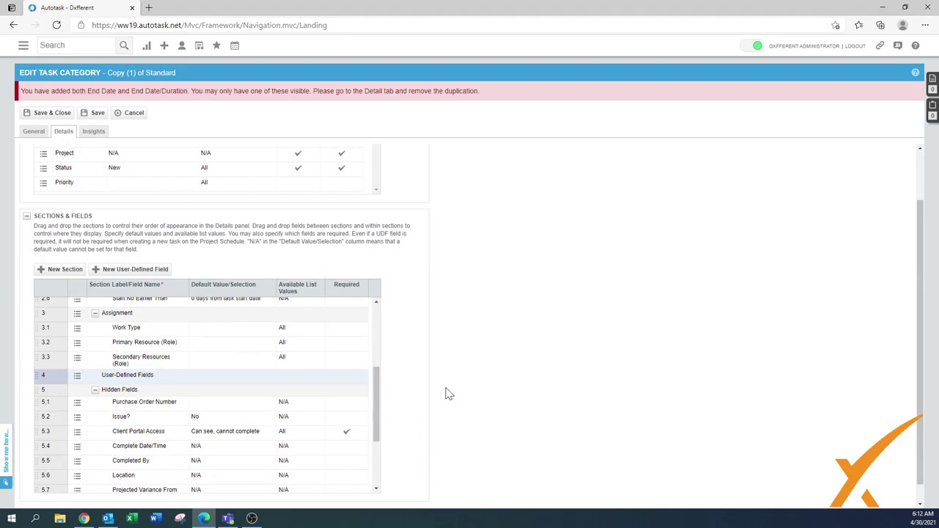
left_click_drag(381, 416, 382, 342)
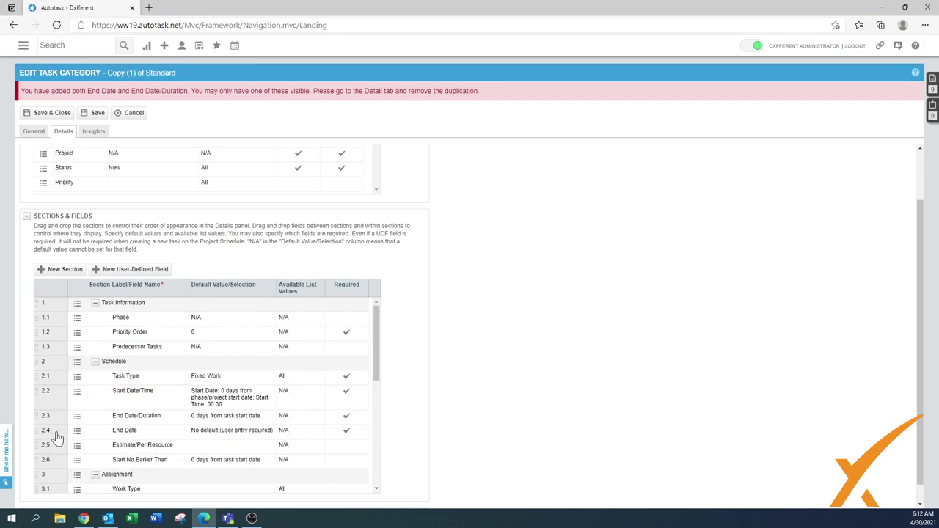
scroll(52, 433, "down", 2)
left_click_drag(61, 521, 57, 461)
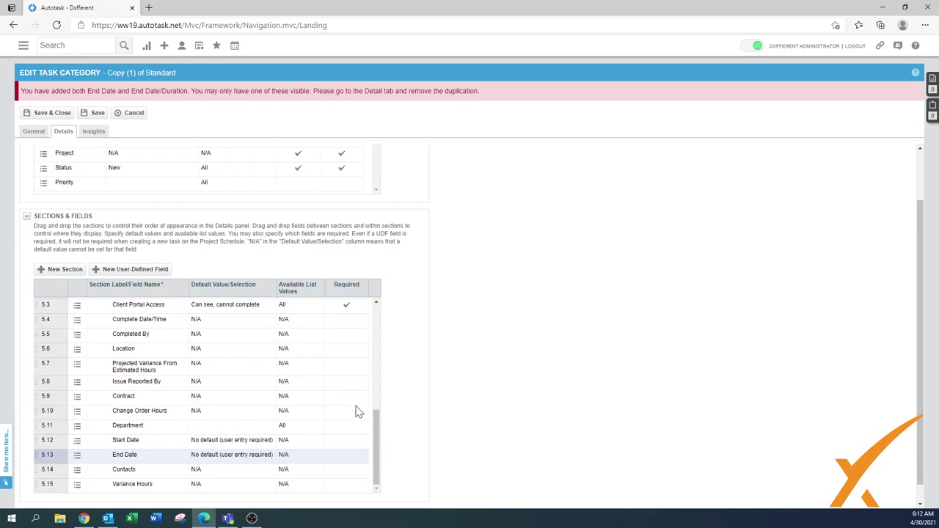
scroll(375, 426, "up", 10)
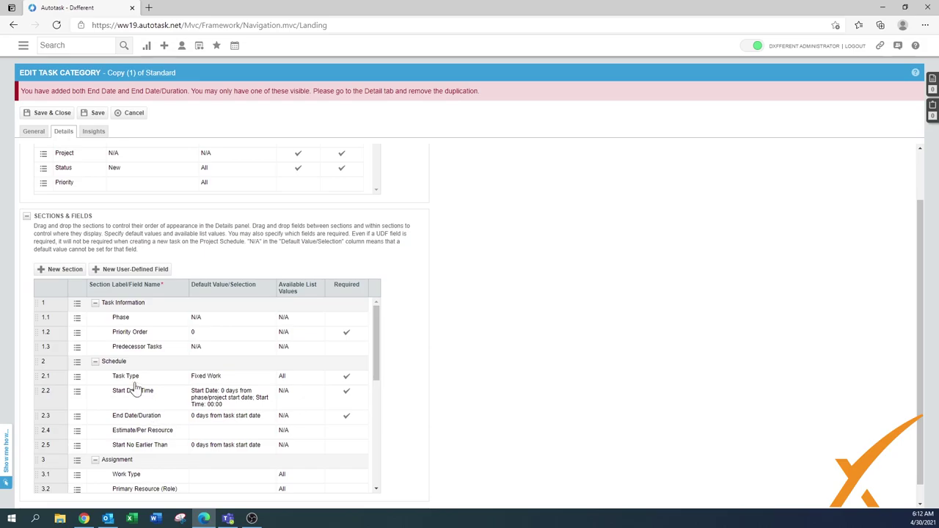
Save and close the edited category and set Your Company Name - Default as the default task category
left_click(49, 114)
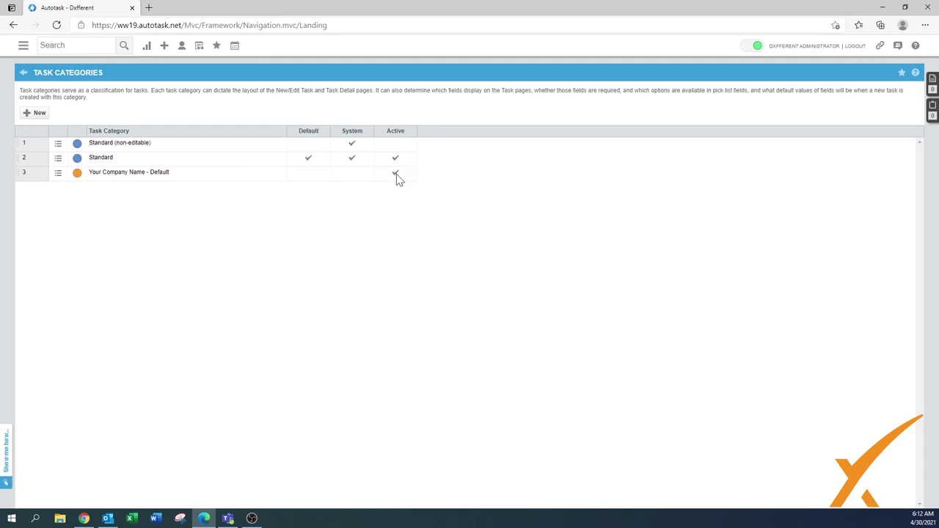
left_click(56, 178)
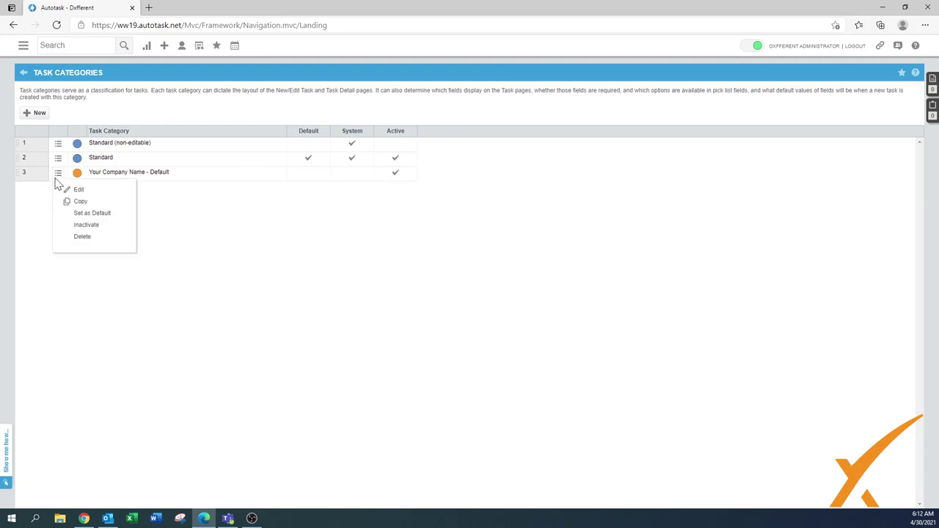
left_click(91, 213)
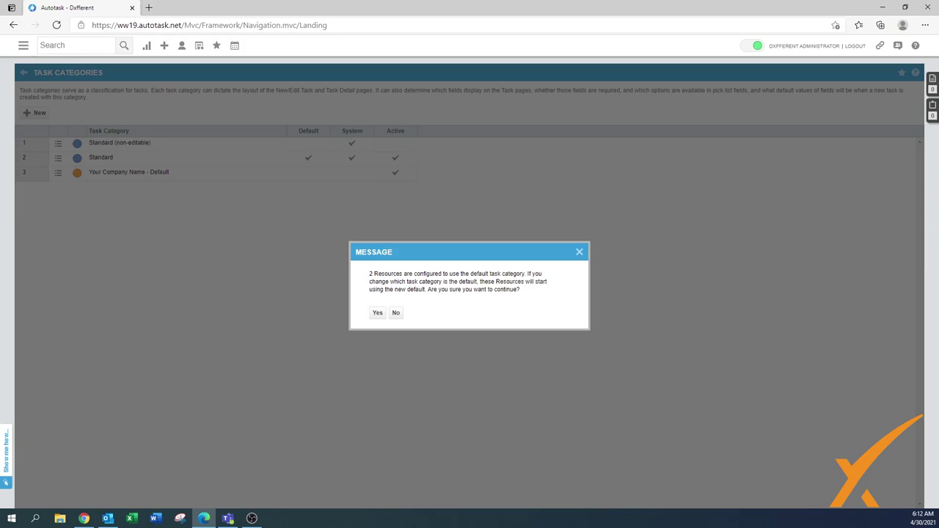
left_click(375, 314)
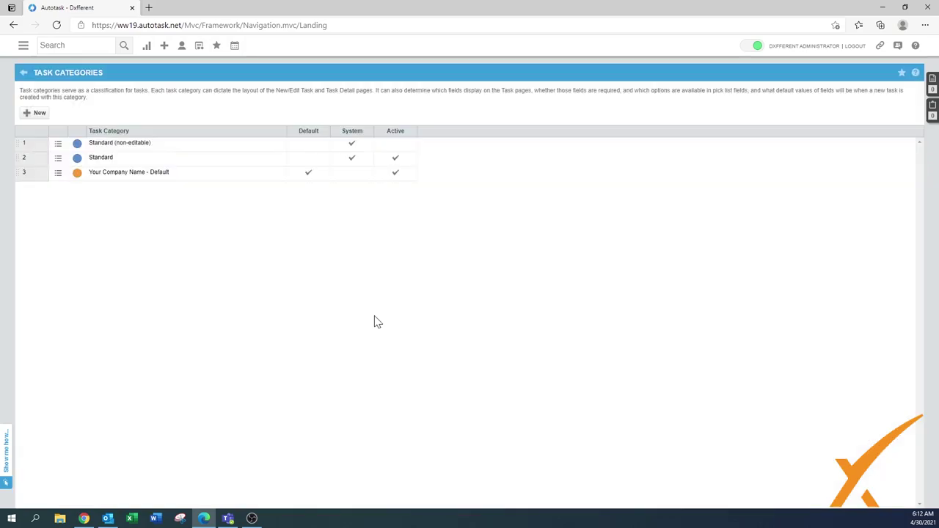
Inactivate the editable Standard task category
left_click(59, 163)
left_click(89, 211)
left_click(59, 175)
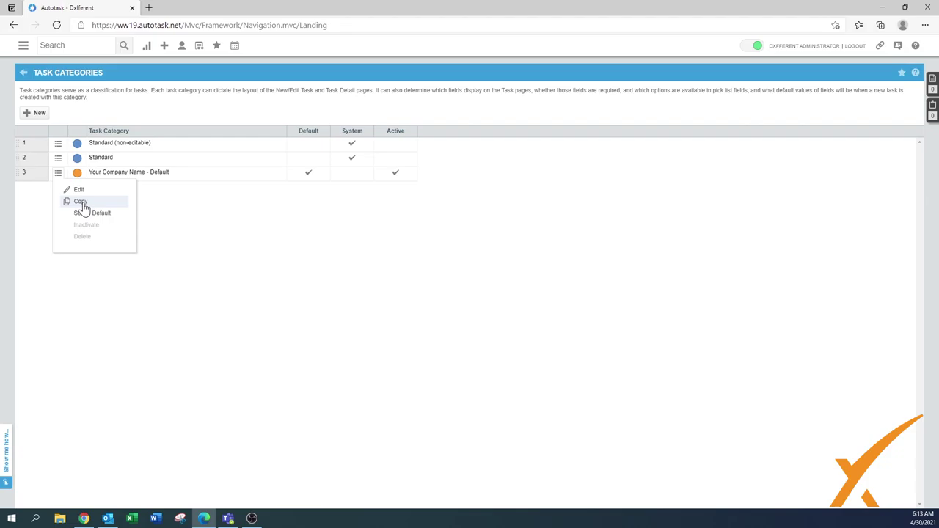
left_click(268, 216)
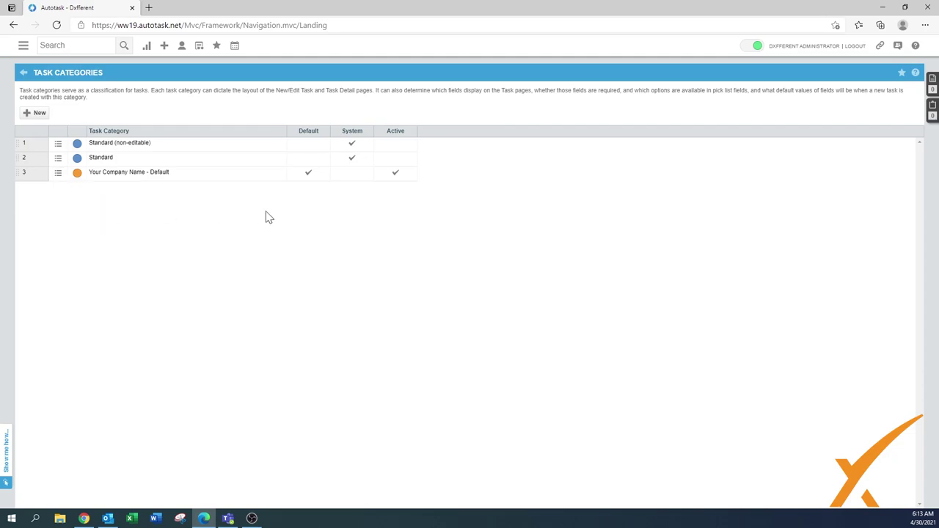